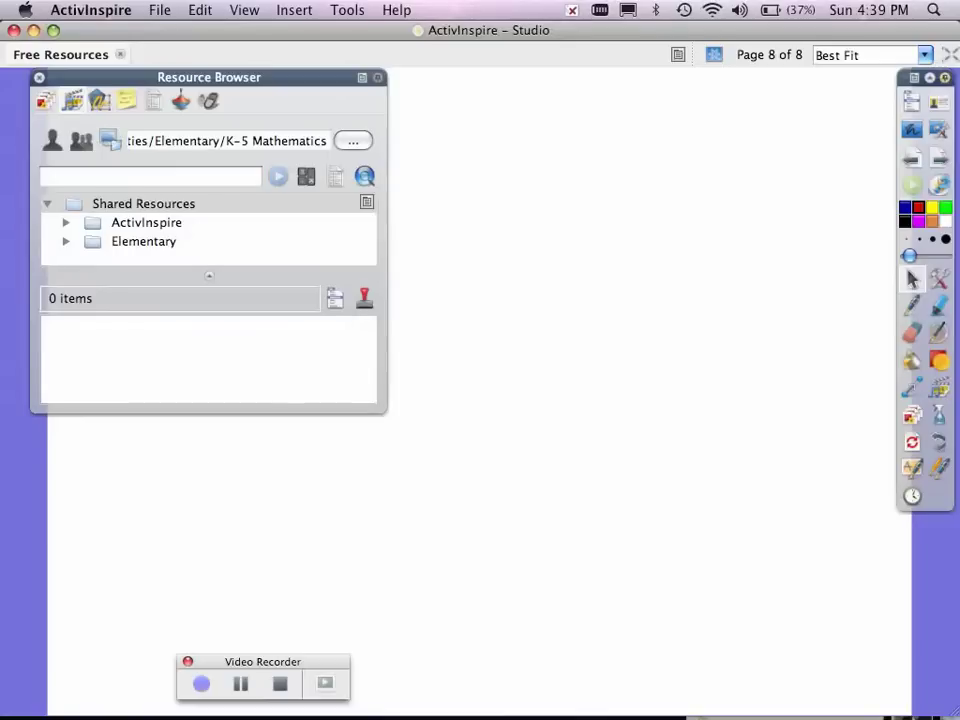
# Extend the Resource Browser downward to nearly the full height of the window.
pyautogui.moveTo(209, 411); pyautogui.dragTo(209, 710)
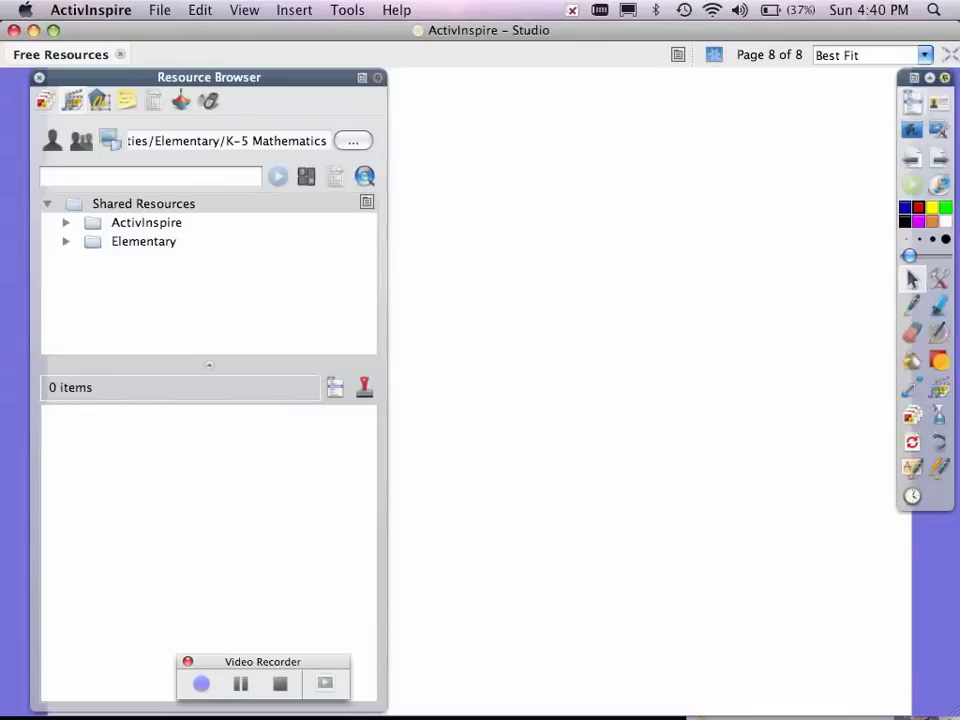
# Open the profile customization for the Presentation Profile and look through the list of all available commands.
pyautogui.click(912, 101)
pyautogui.moveTo(901, 157)
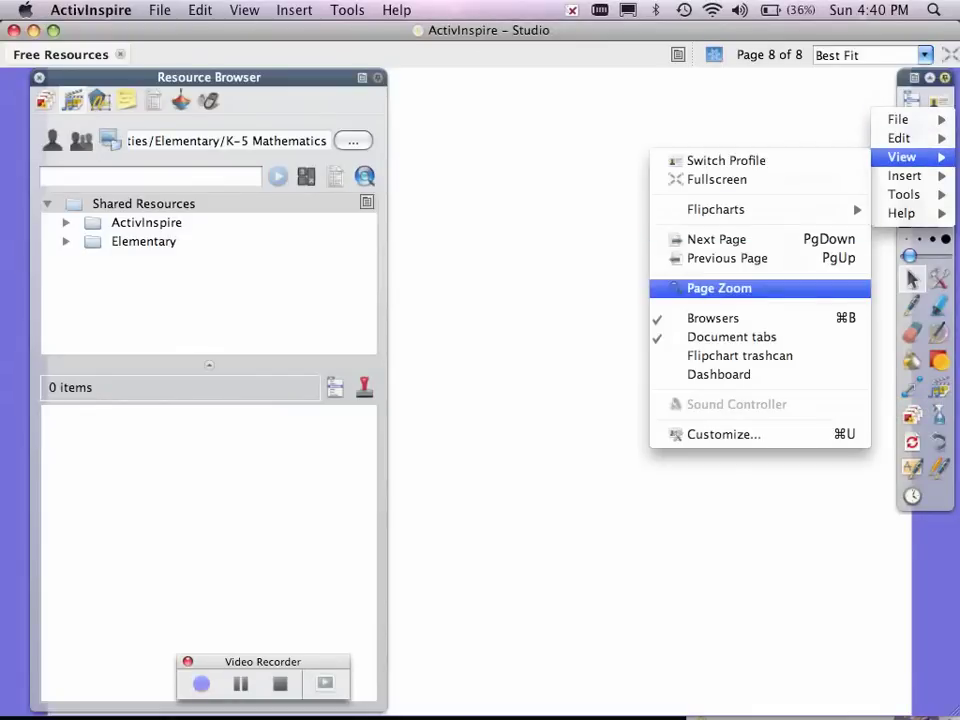
pyautogui.press('Up')
pyautogui.press('Return')
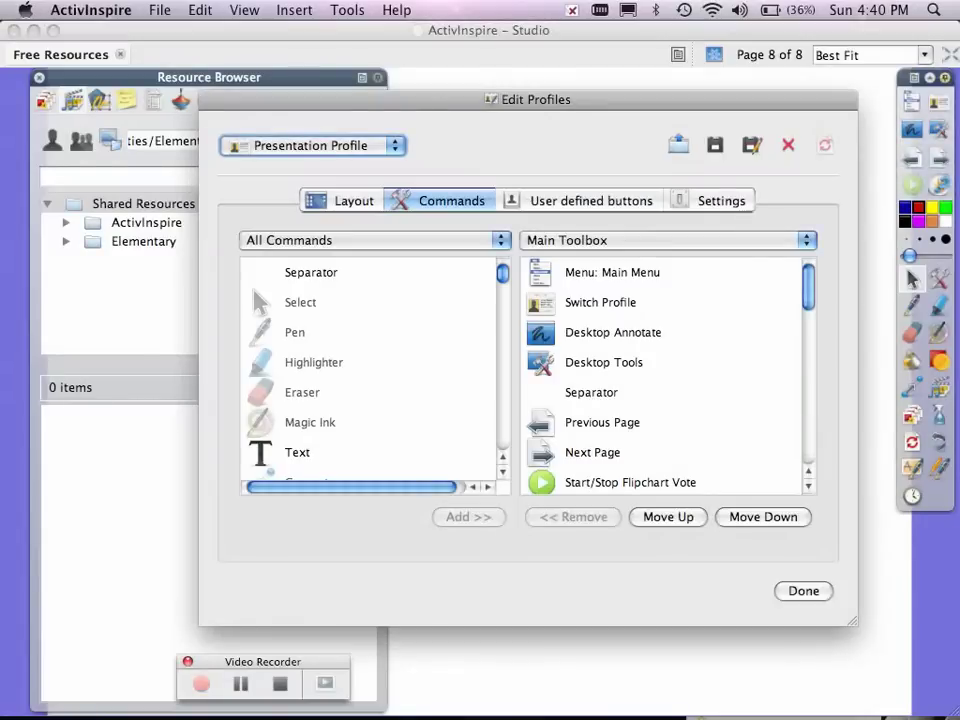
pyautogui.scroll(-2, 368, 375)
pyautogui.scroll(-1, 370, 375)
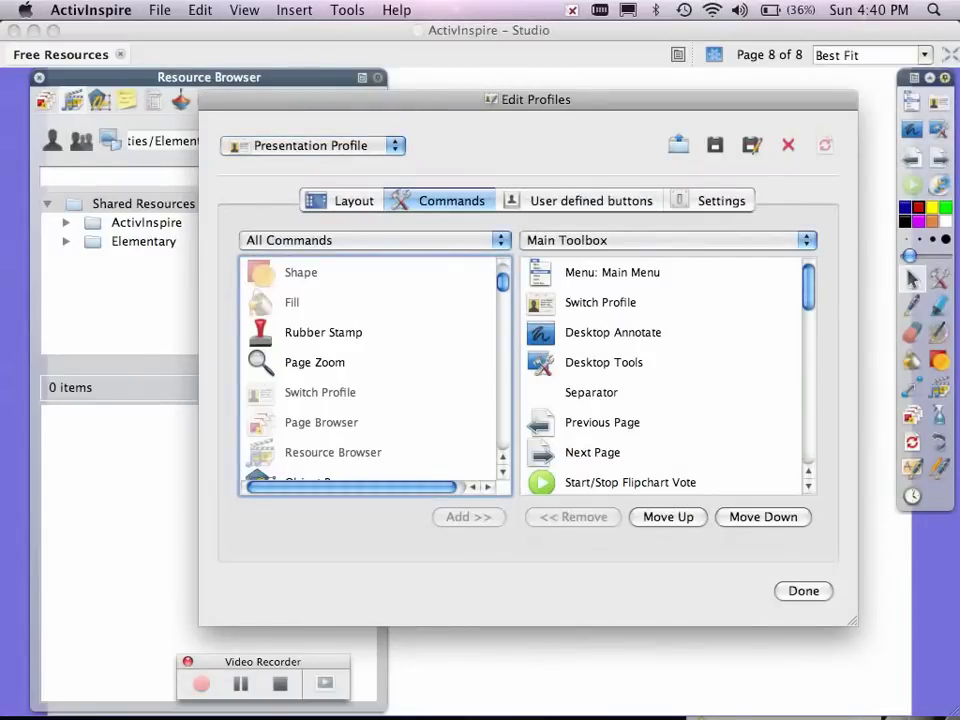
pyautogui.scroll(-1, 370, 375)
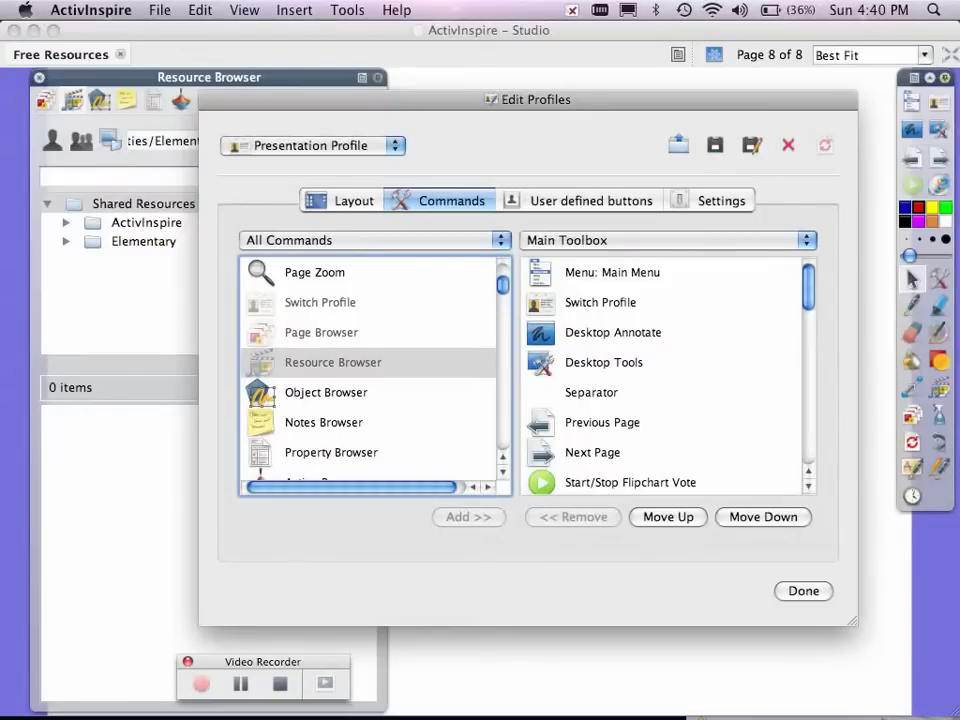
# Review the commands in the Main Toolbox, select Magic Ink, and close the profile editor without removing it.
pyautogui.scroll(-3, 662, 376)
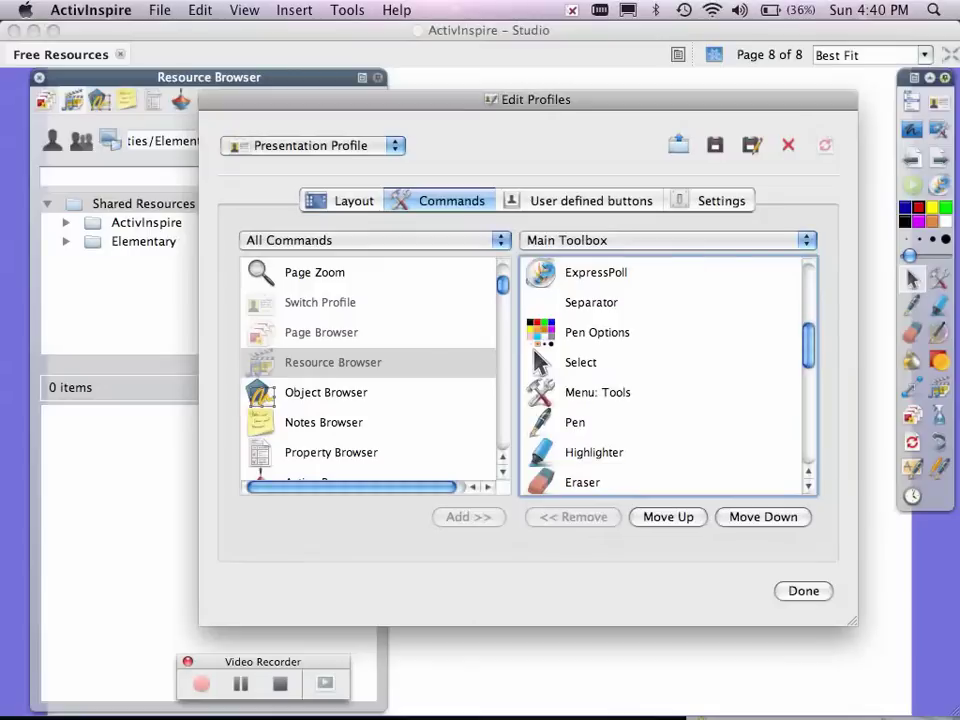
pyautogui.scroll(-1, 668, 376)
pyautogui.click(591, 453)
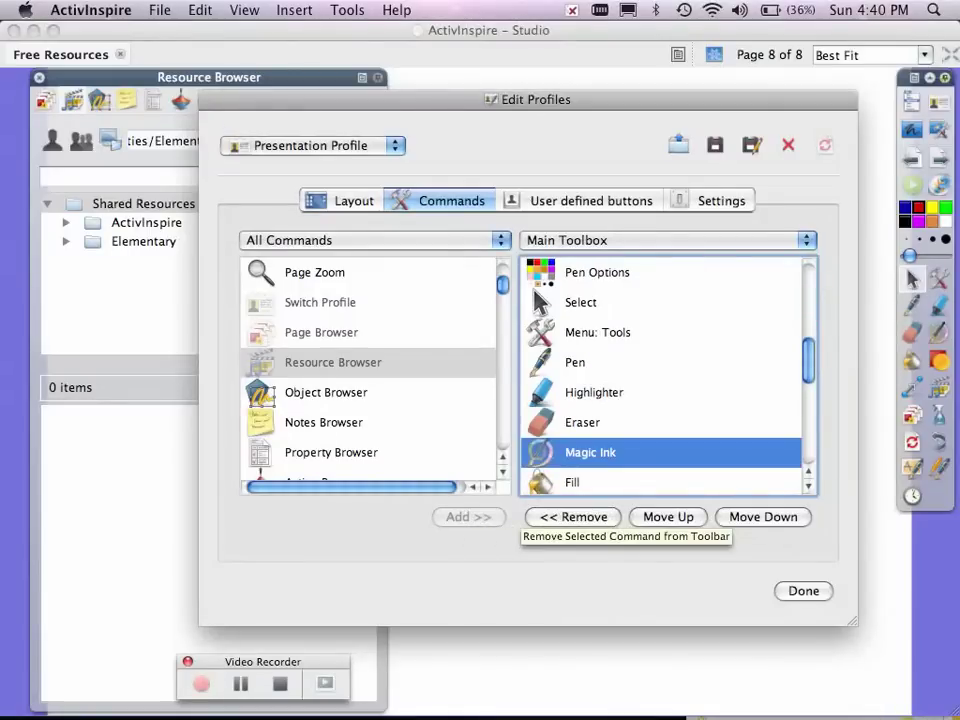
pyautogui.click(803, 591)
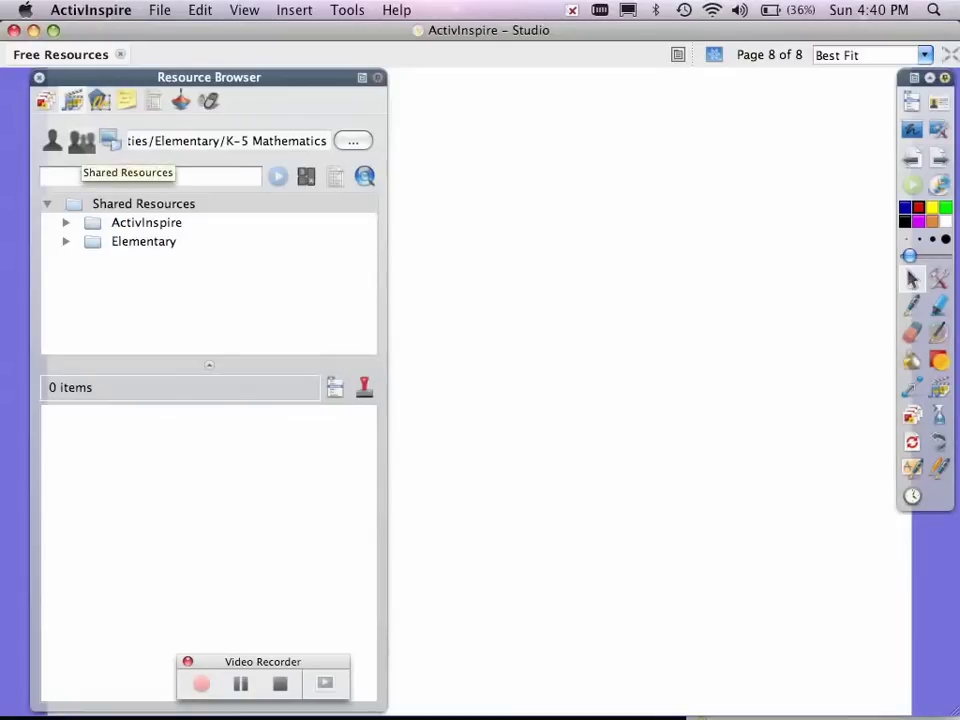
# Show the shared resources and open the Graphic Organizers folder within Shared Backgrounds.
pyautogui.click(112, 142)
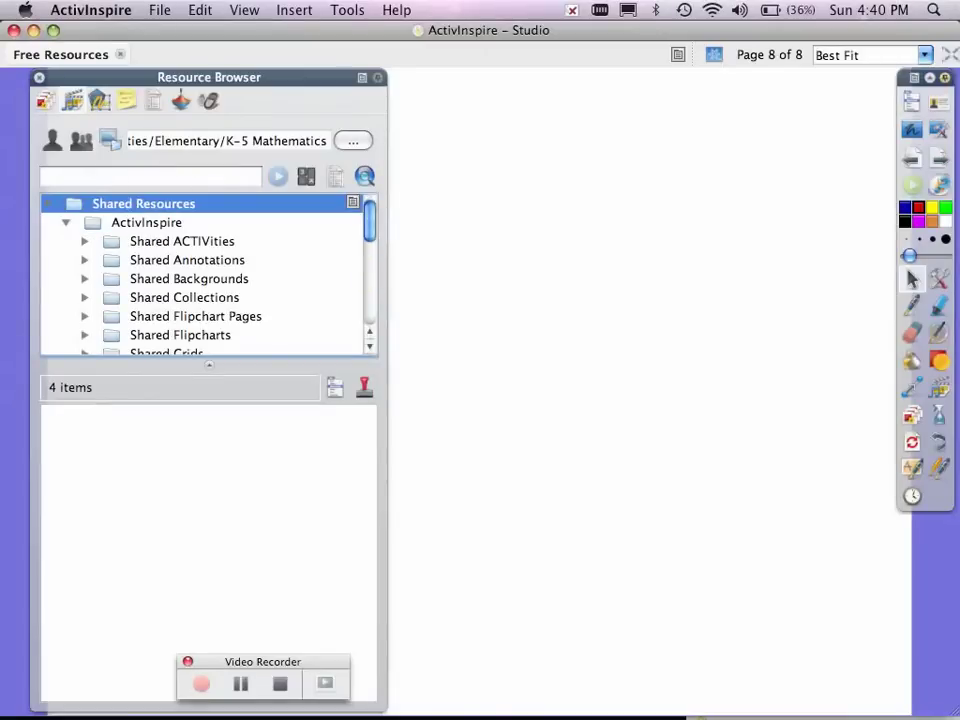
pyautogui.scroll(-2, 205, 275)
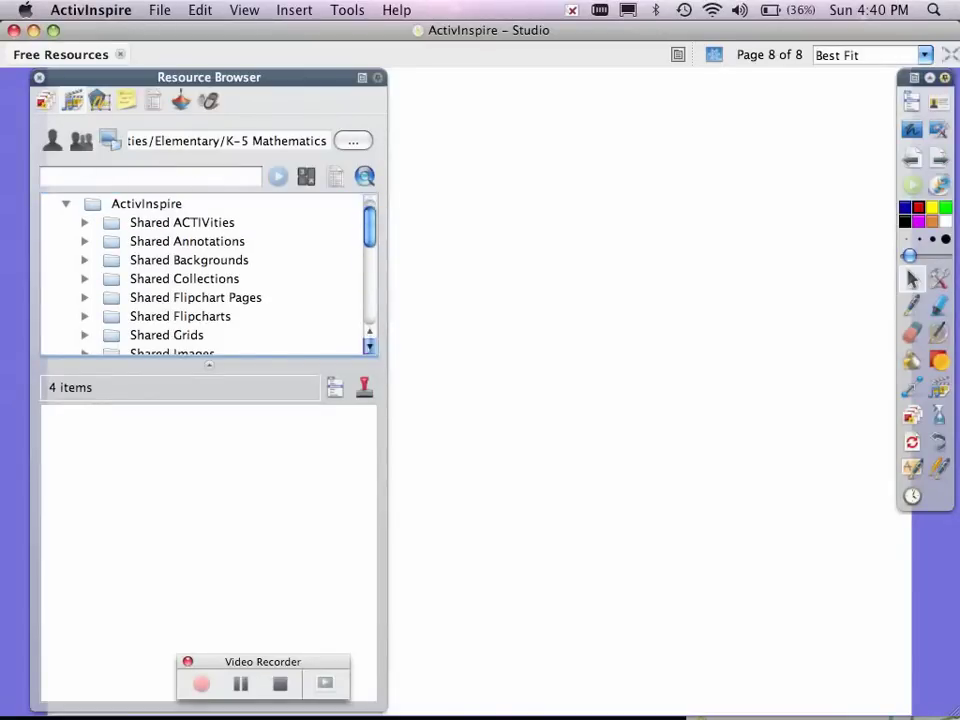
pyautogui.scroll(-1, 205, 275)
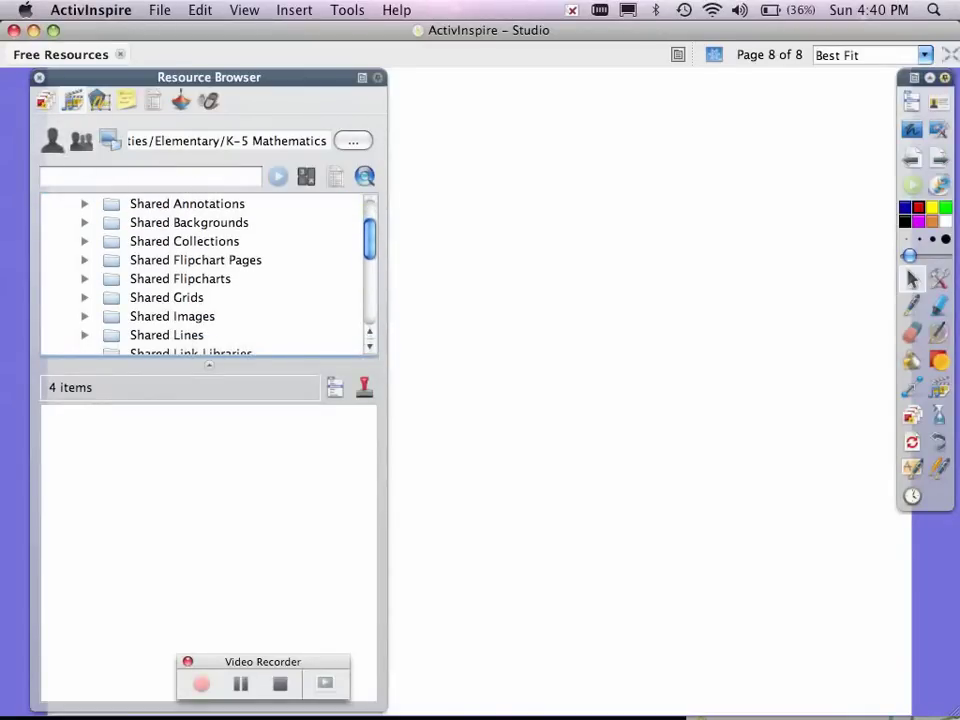
pyautogui.click(84, 222)
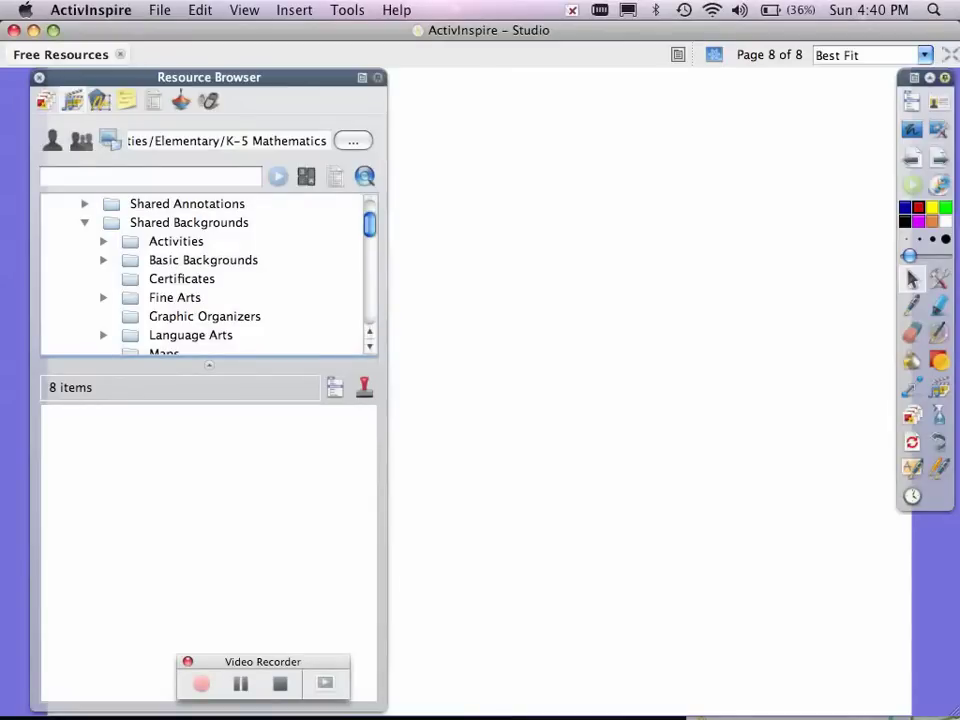
pyautogui.click(204, 316)
# Place the Describing Wheel graphic organizer on the blank flipchart page as its background.
pyautogui.scroll(-1, 203, 550)
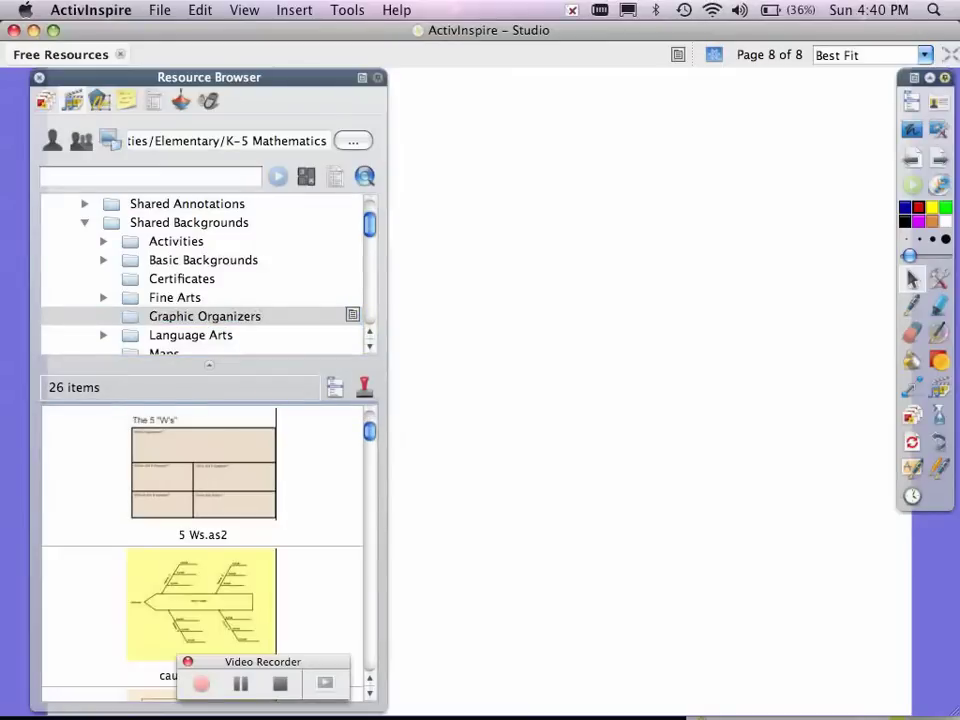
pyautogui.scroll(-4, 203, 550)
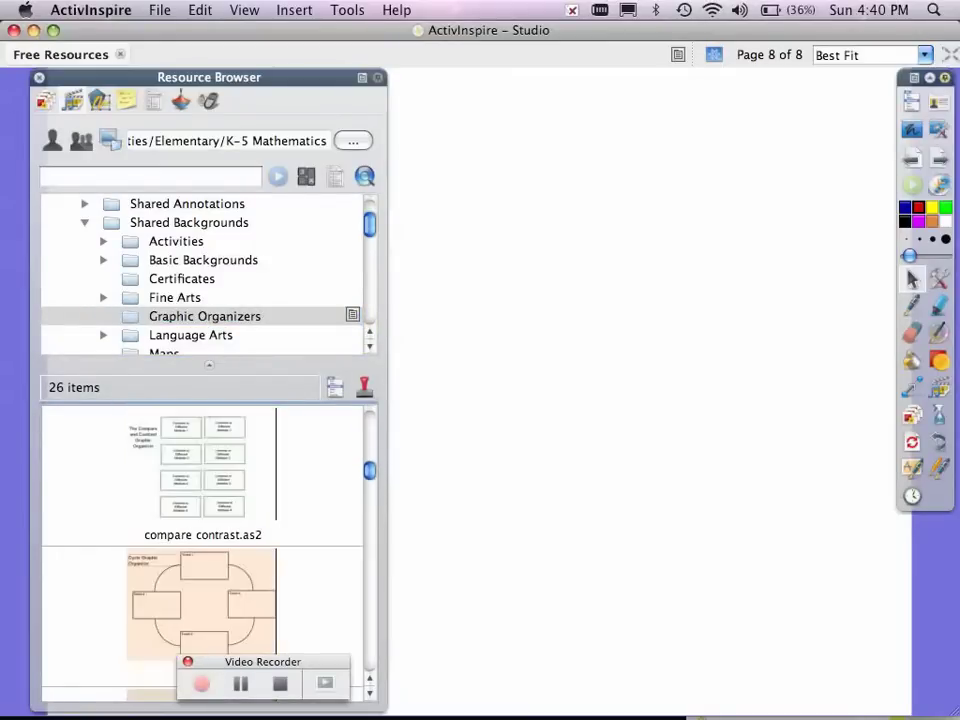
pyautogui.scroll(-1, 203, 550)
pyautogui.moveTo(200, 600); pyautogui.dragTo(518, 354)
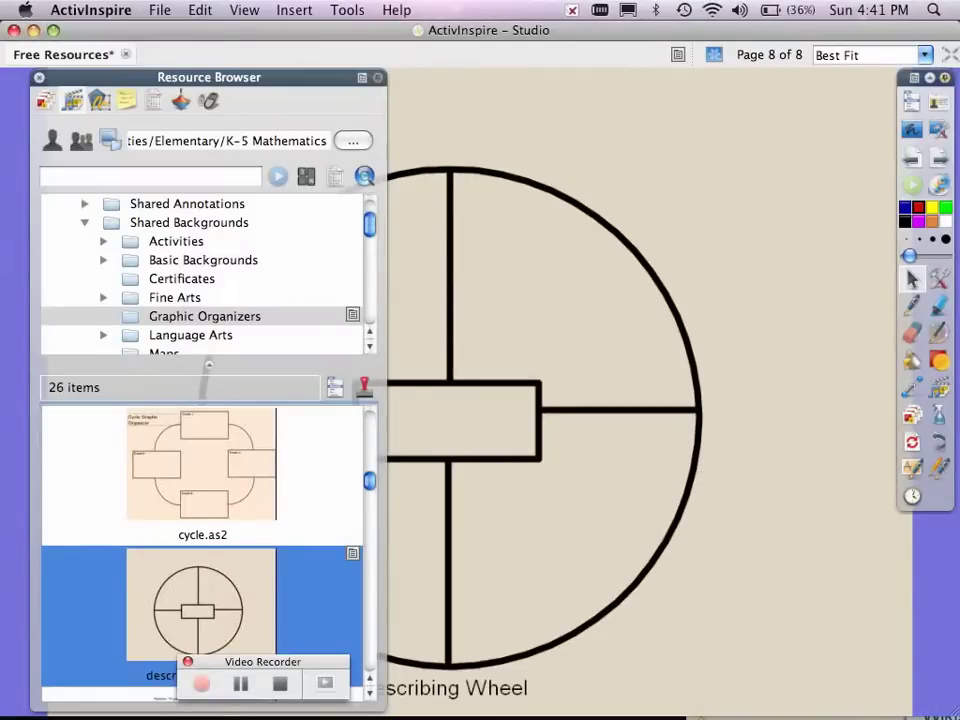
# Replace the page background with the three-column KWL chart listed just after kwl 2.as2 in Graphic Organizers.
pyautogui.scroll(-3, 202, 545)
pyautogui.scroll(-5, 202, 545)
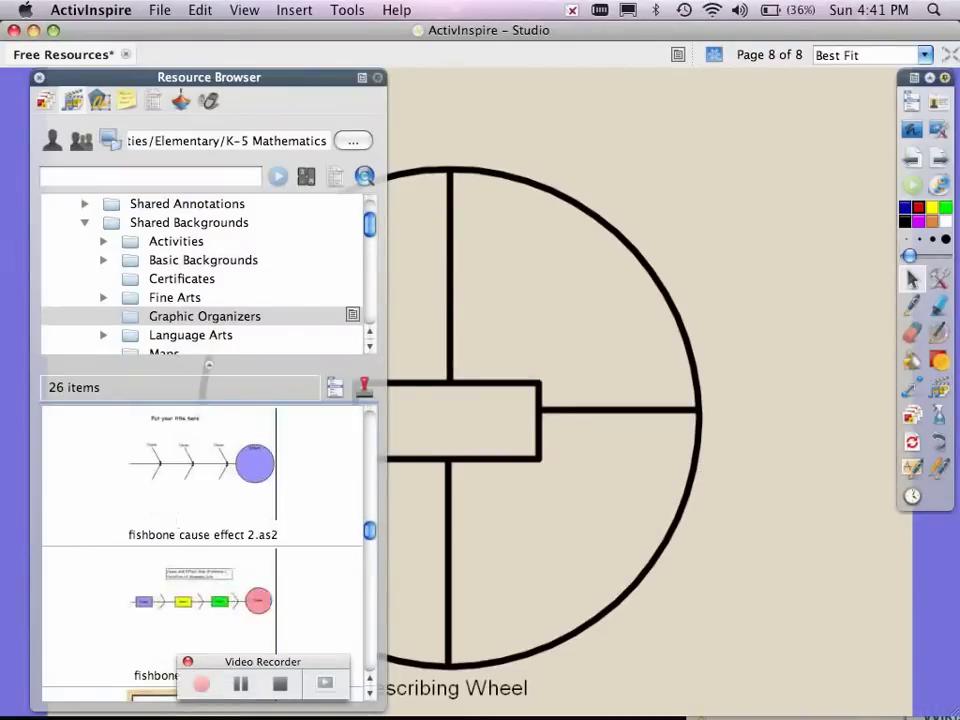
pyautogui.scroll(-2, 202, 545)
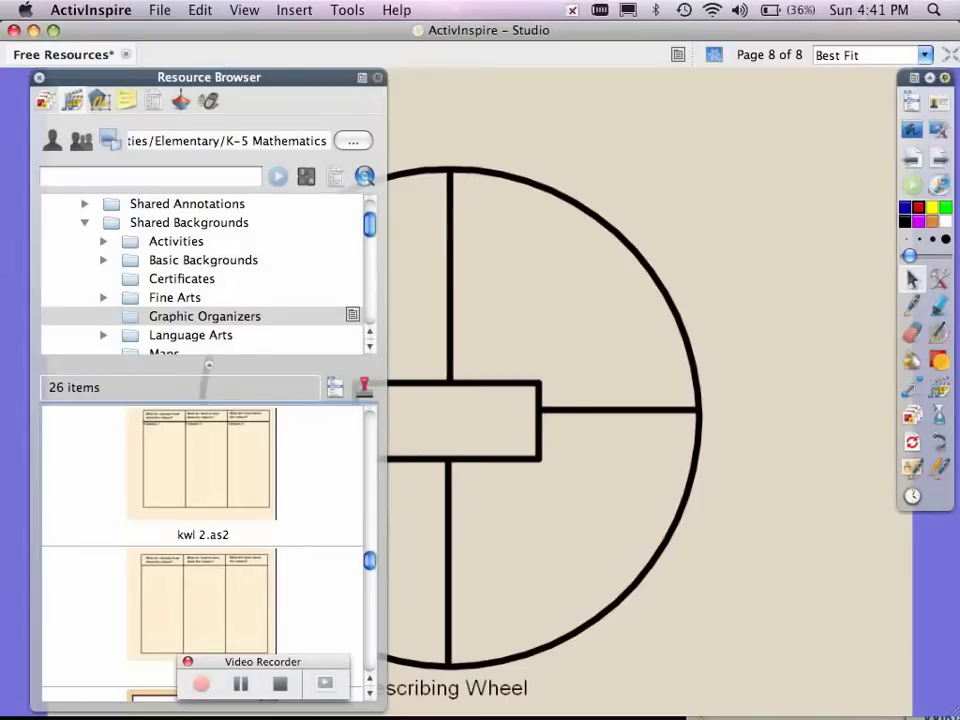
pyautogui.moveTo(204, 605); pyautogui.dragTo(450, 550)
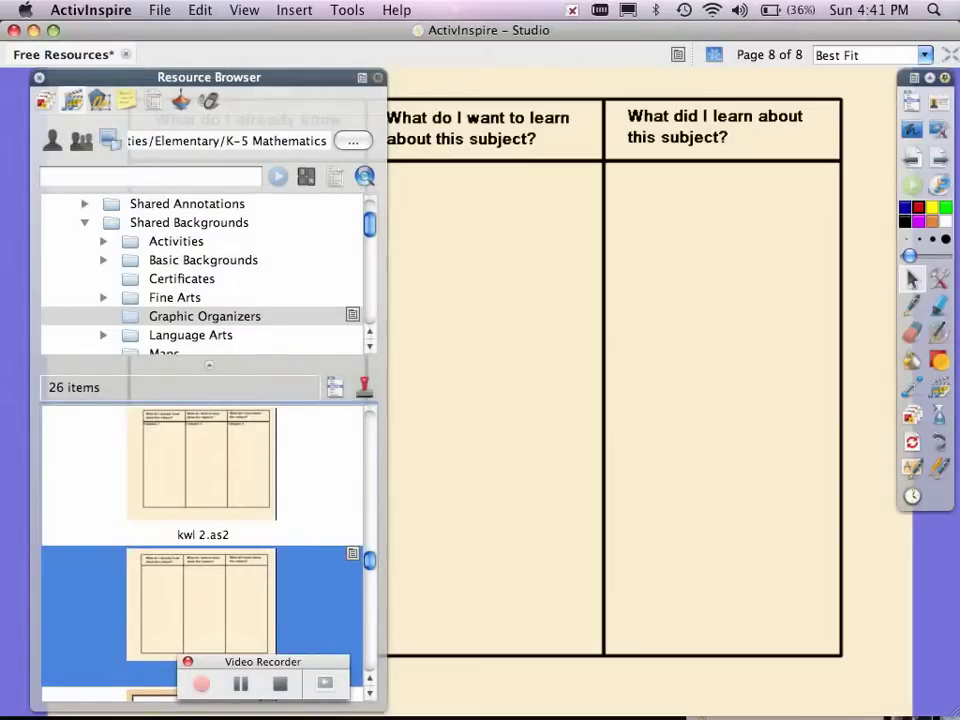
# Apply the africa 2 map from the Maps backgrounds folder to the page and narrow the Resource Browser.
pyautogui.scroll(-3, 202, 275)
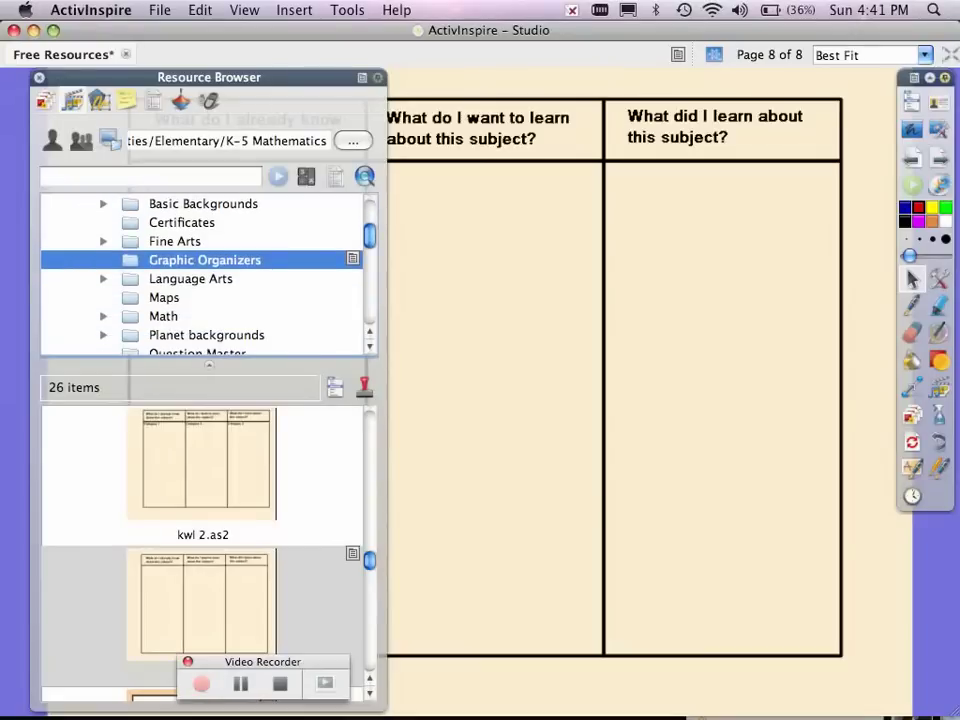
pyautogui.click(164, 297)
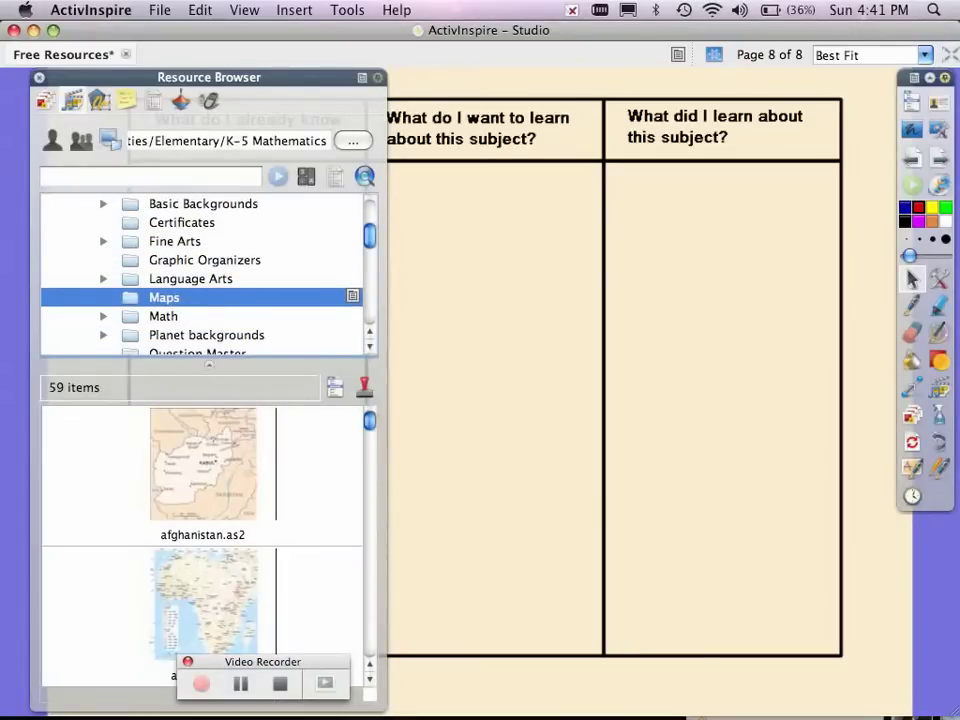
pyautogui.moveTo(203, 600); pyautogui.dragTo(452, 525)
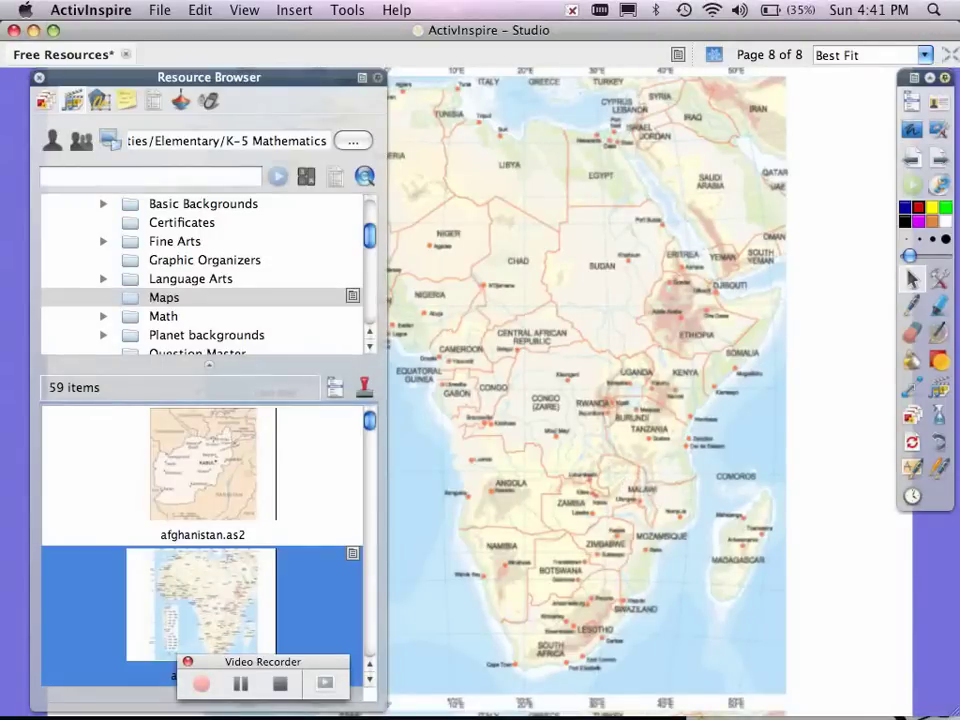
pyautogui.moveTo(386, 390); pyautogui.dragTo(293, 390)
# Open the Blue folder of Graph Paper within Shared Grids.
pyautogui.click(164, 297)
pyautogui.scroll(-4, 155, 275)
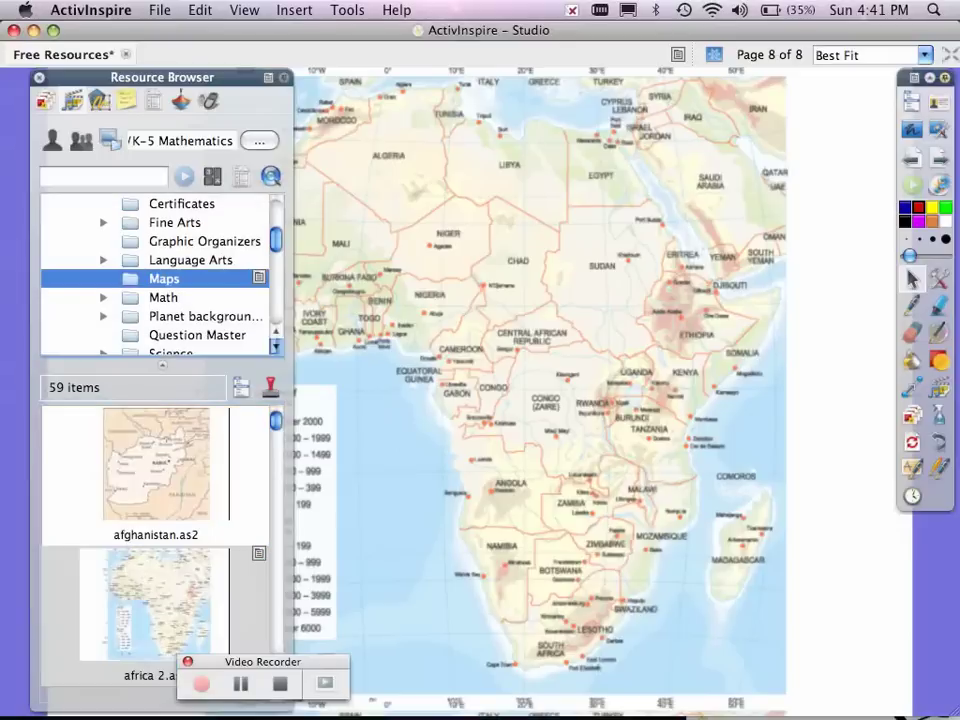
pyautogui.scroll(-5, 155, 275)
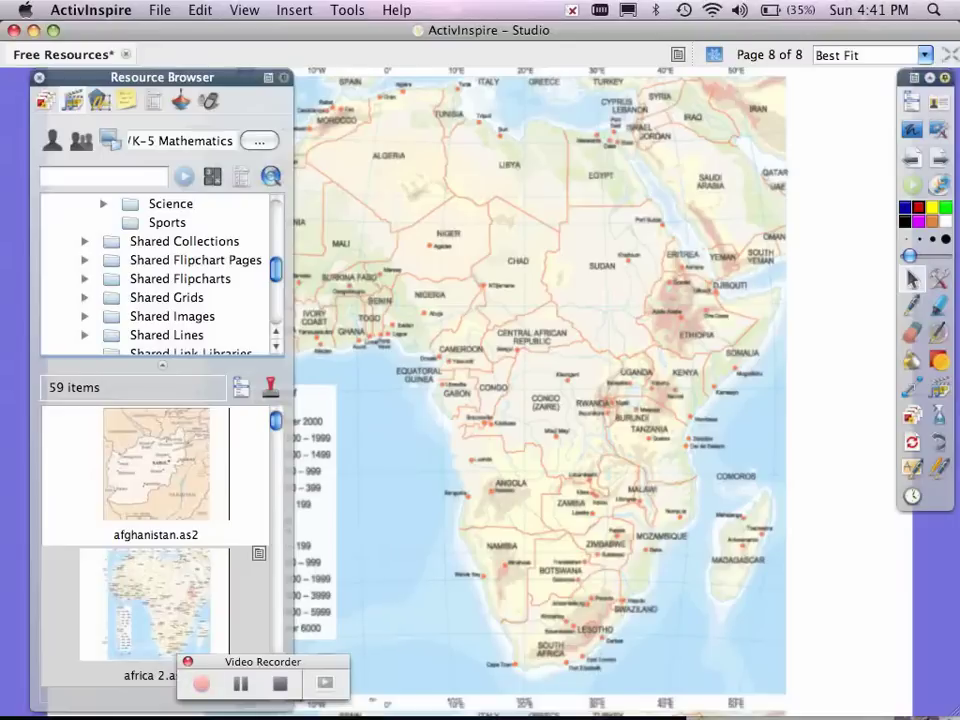
pyautogui.doubleClick(166, 298)
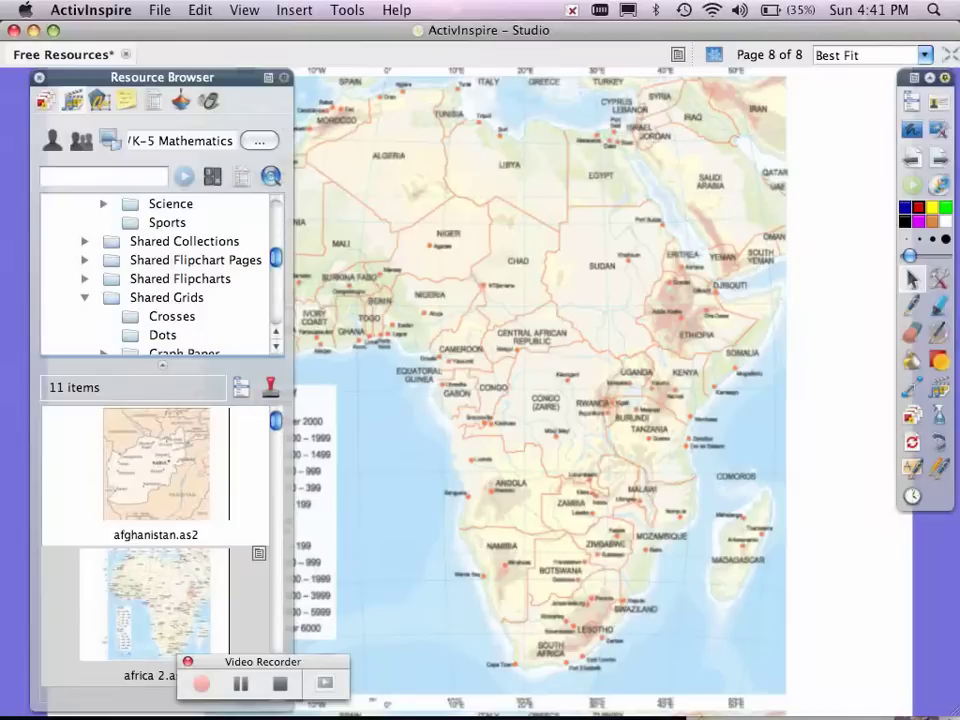
pyautogui.scroll(-4, 160, 275)
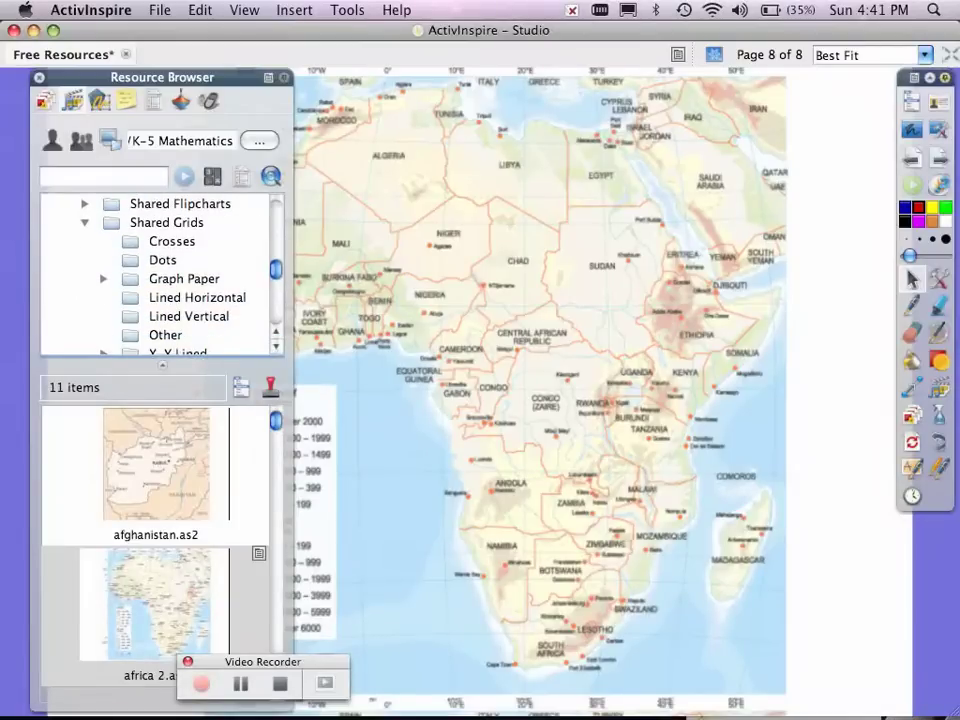
pyautogui.doubleClick(184, 279)
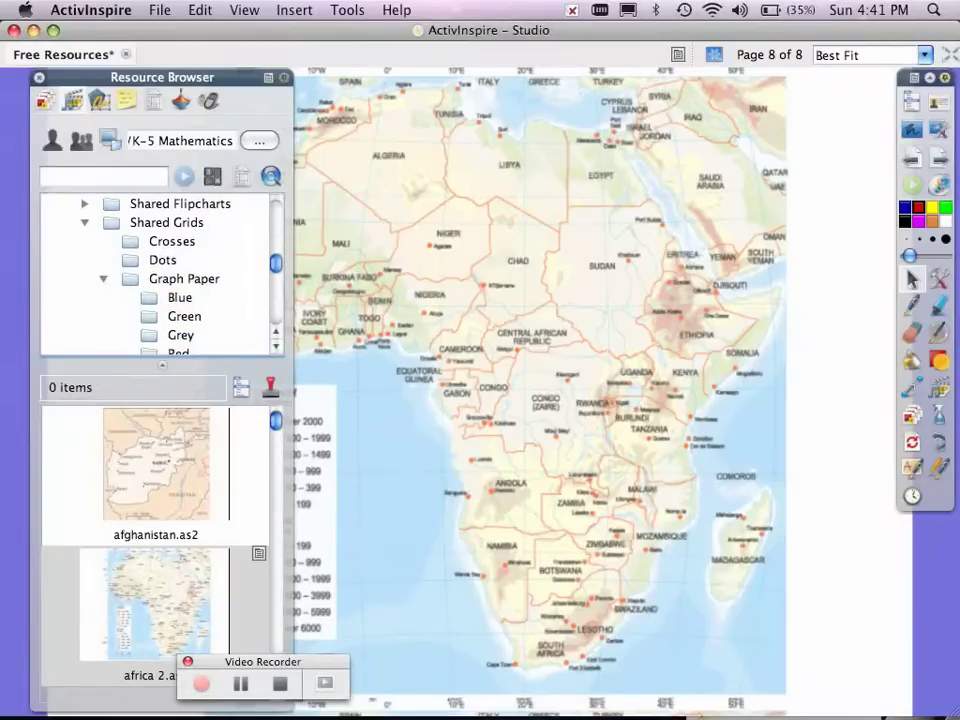
pyautogui.scroll(-2, 160, 275)
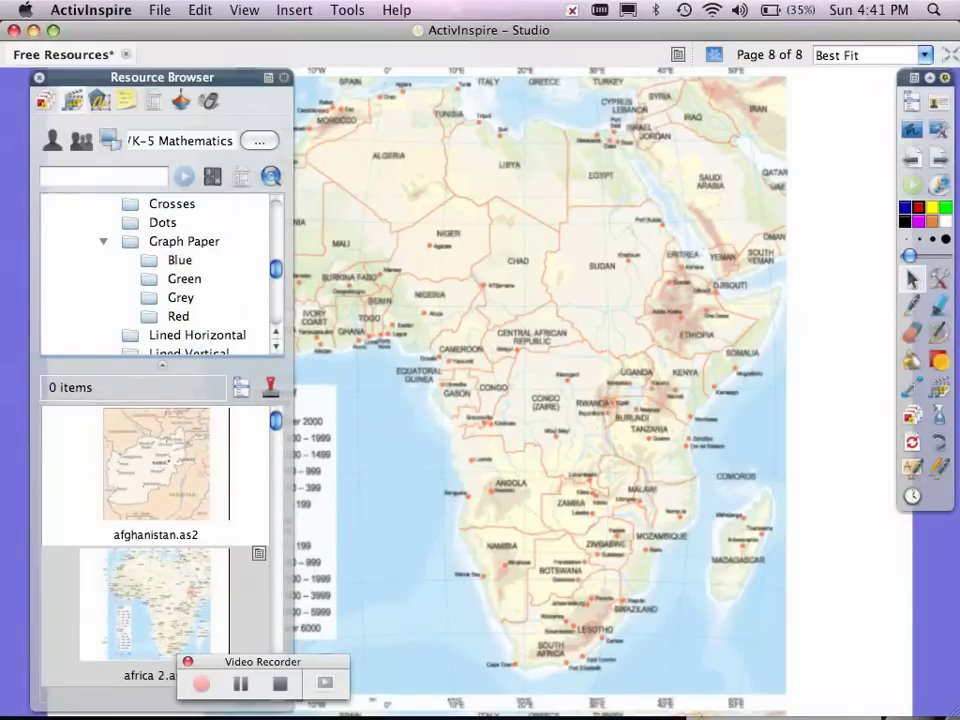
pyautogui.click(180, 259)
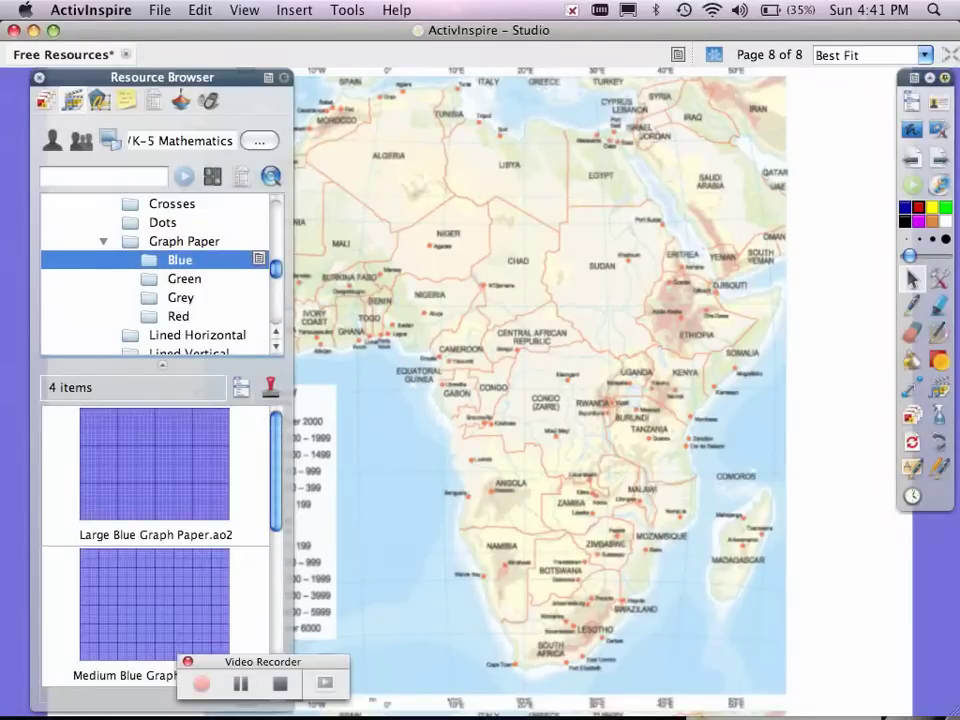
# Add the Very Large Blue Graph Paper grid to the page with the Africa map.
pyautogui.scroll(-3, 155, 540)
pyautogui.click(155, 605)
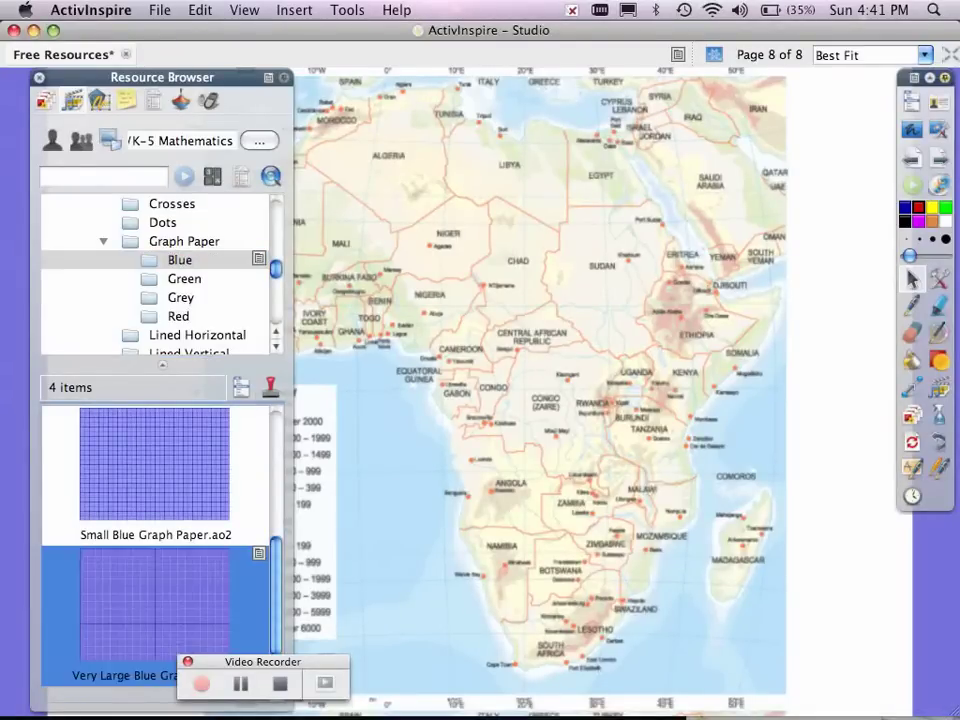
pyautogui.doubleClick(155, 605)
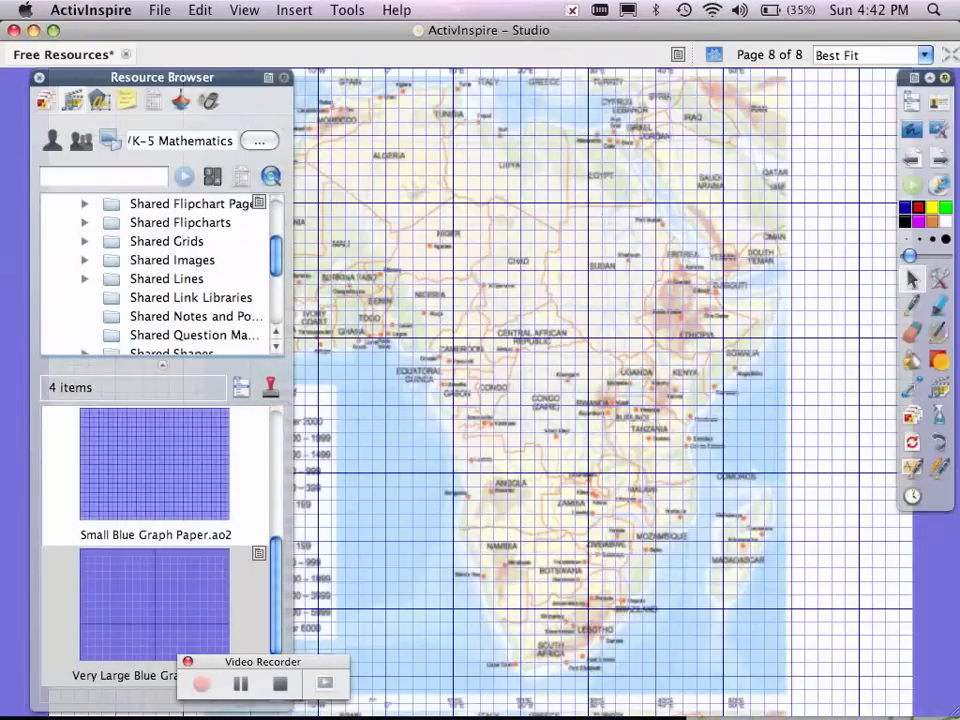
# Expand the Shared Images folder, look through its subject folders, and expand the HISTORY_SOCIAL folder.
pyautogui.doubleClick(172, 260)
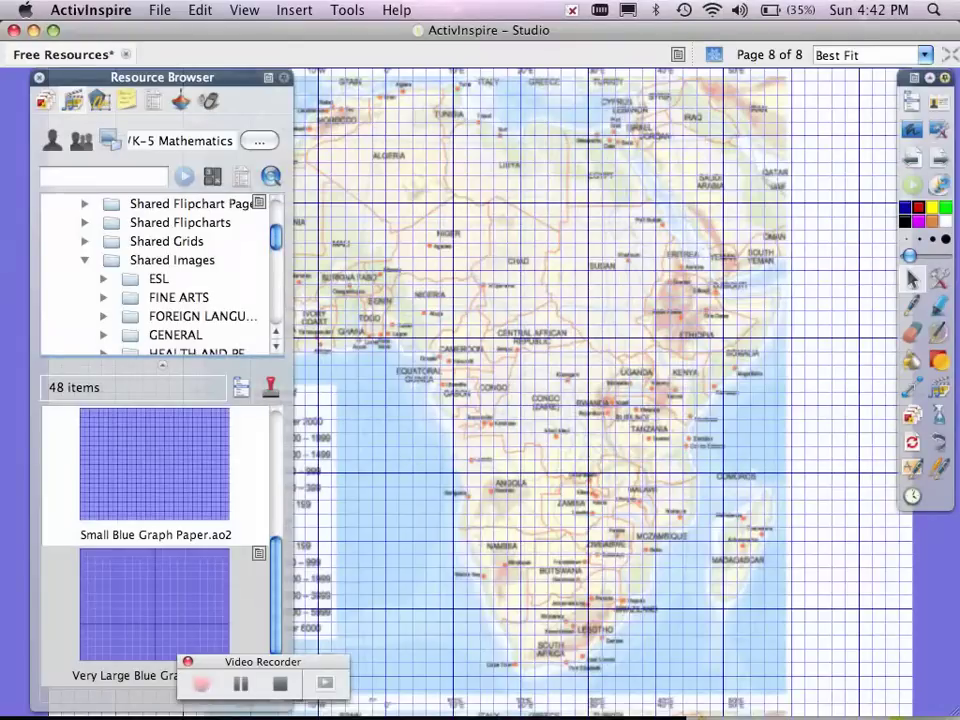
pyautogui.scroll(-6, 160, 275)
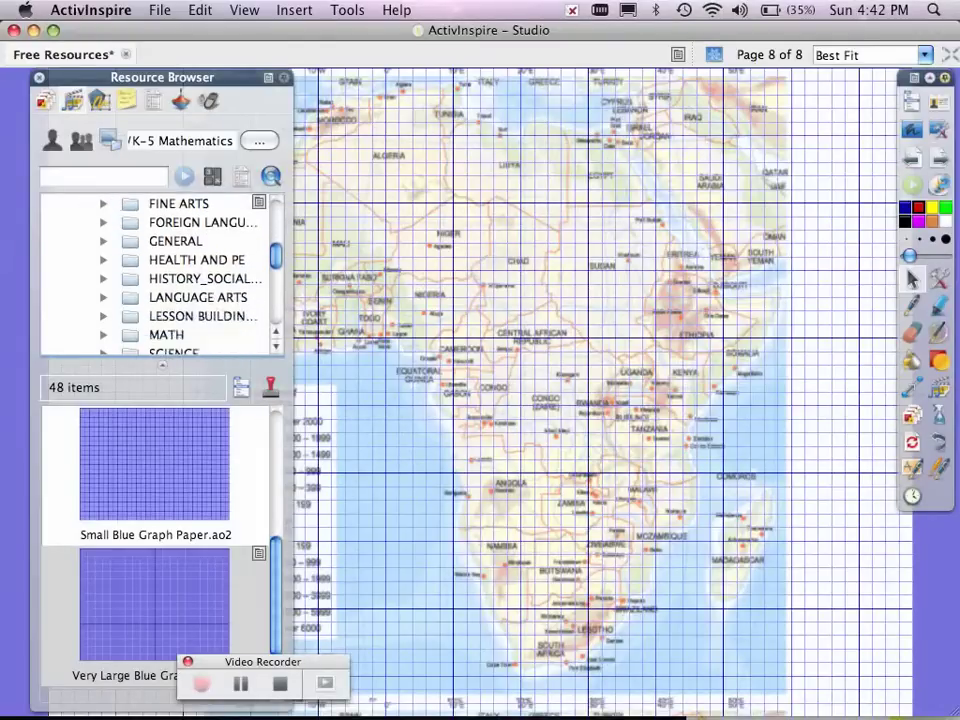
pyautogui.scroll(-3, 160, 275)
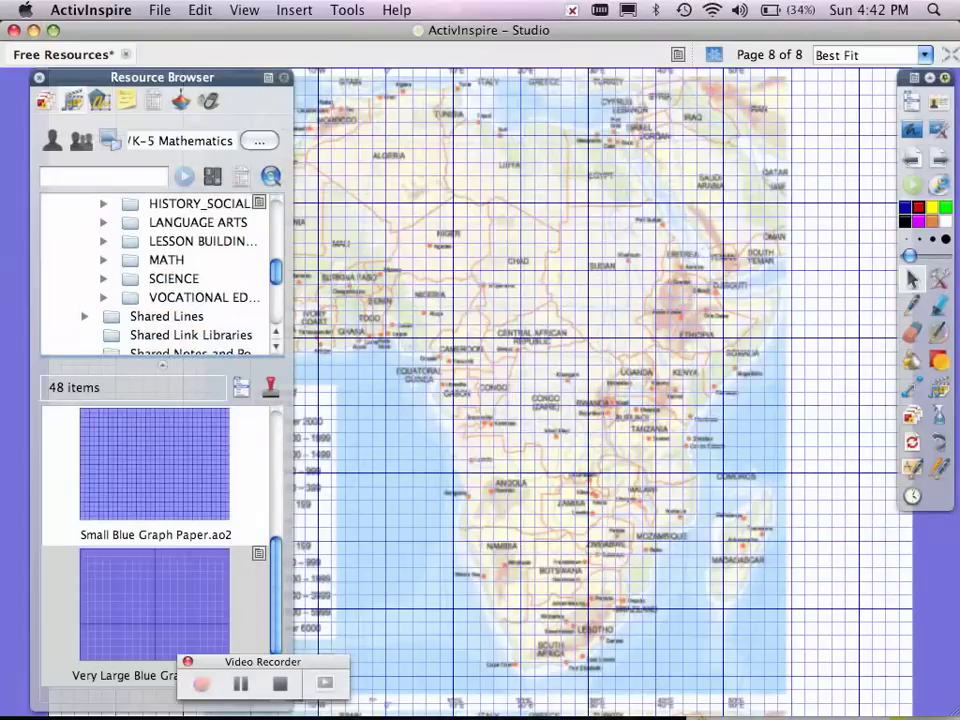
pyautogui.scroll(1, 160, 275)
pyautogui.scroll(3, 160, 275)
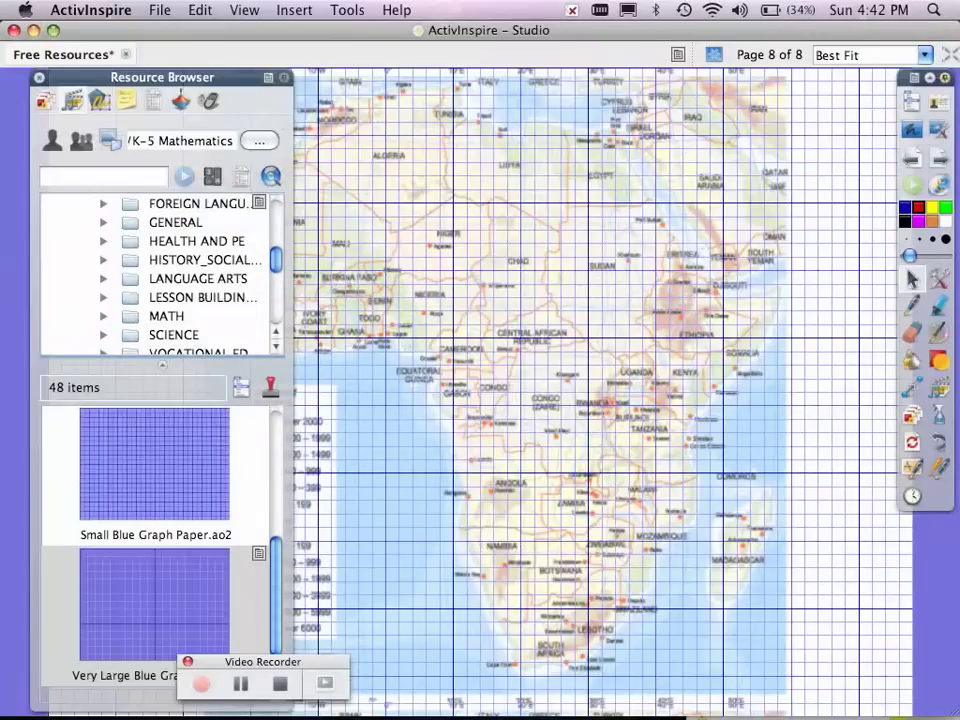
pyautogui.click(103, 279)
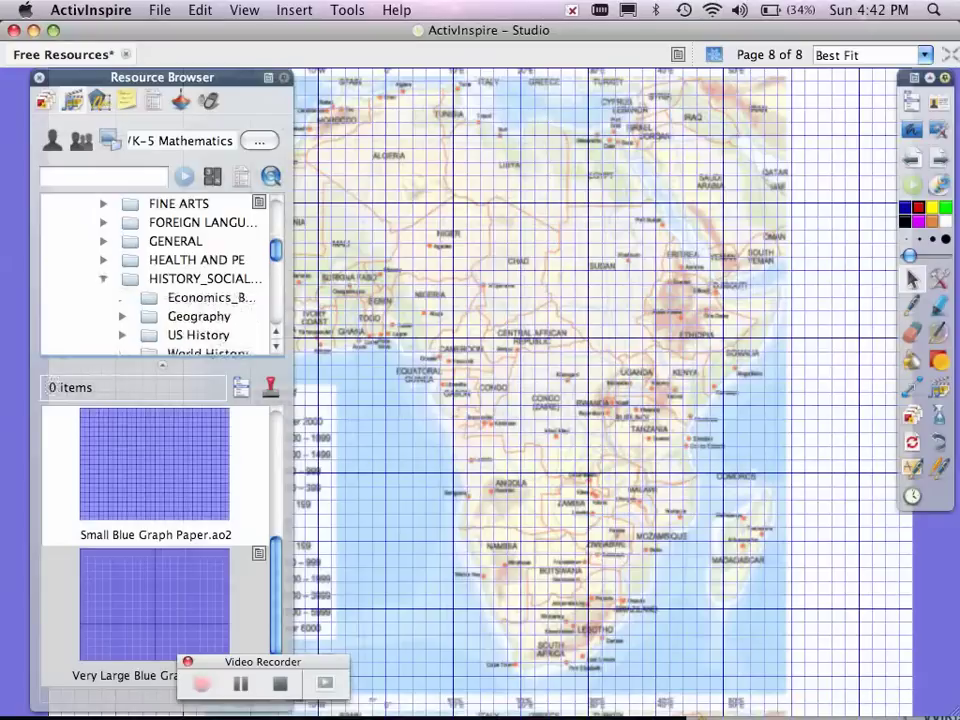
# Search the shared resources for "africa" and place the Egypt_eg flag image on the Africa map page.
pyautogui.click(276, 346)
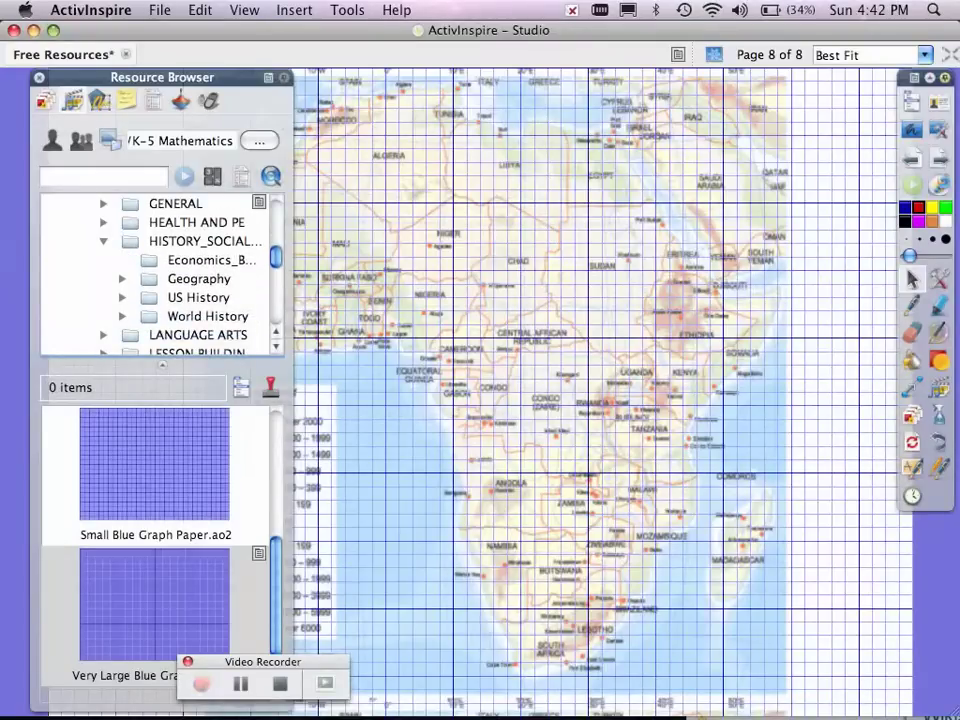
pyautogui.click(100, 177)
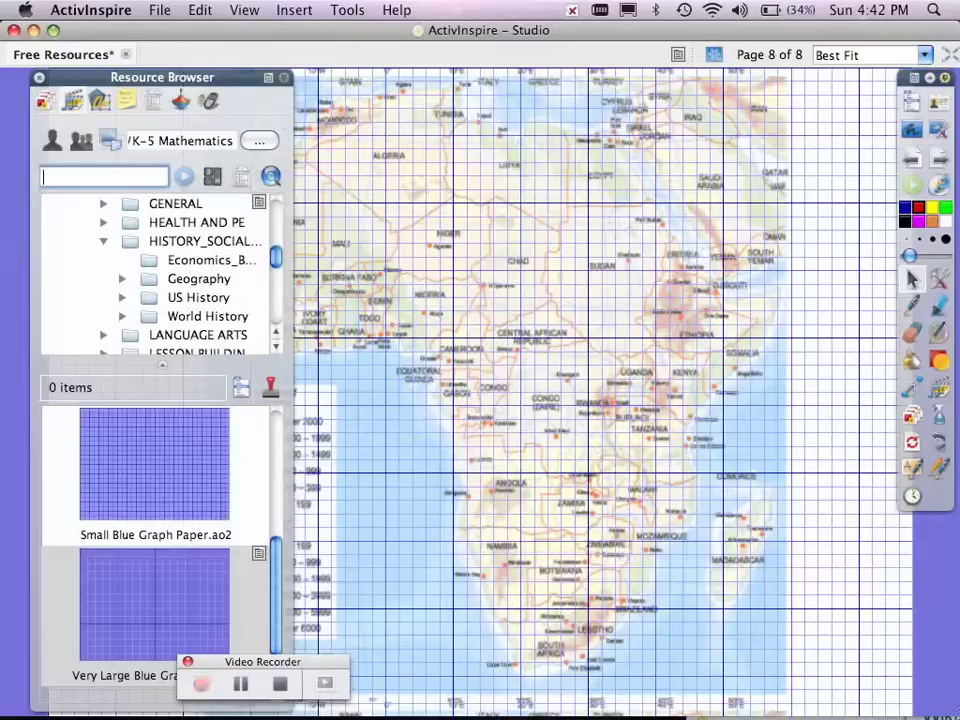
pyautogui.write('africa')
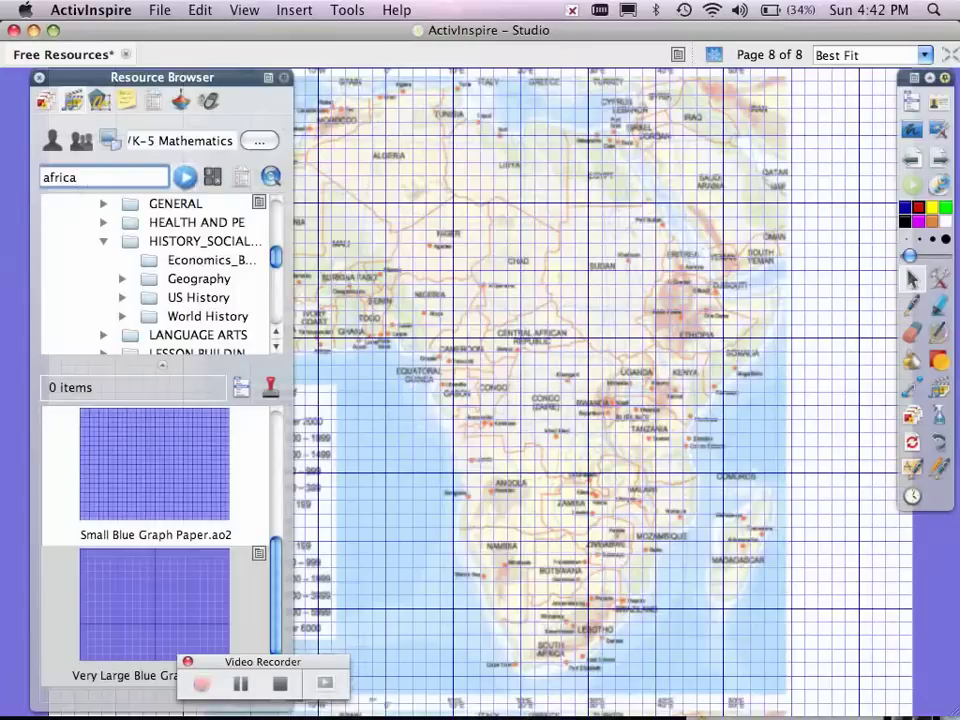
pyautogui.press('Return')
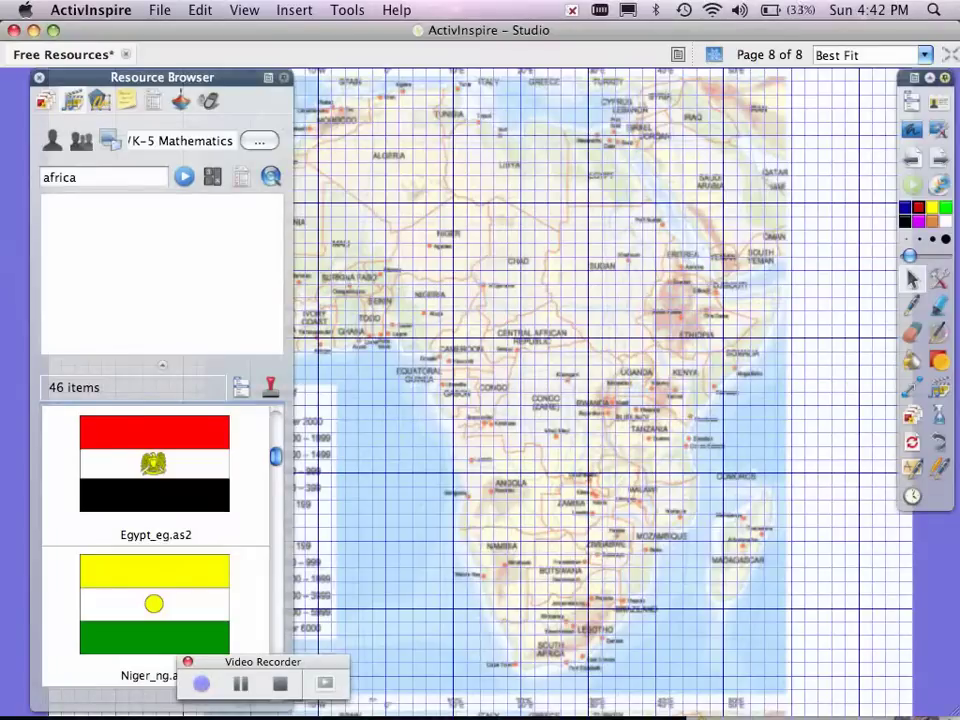
pyautogui.click(186, 527)
pyautogui.moveTo(186, 527); pyautogui.dragTo(667, 343)
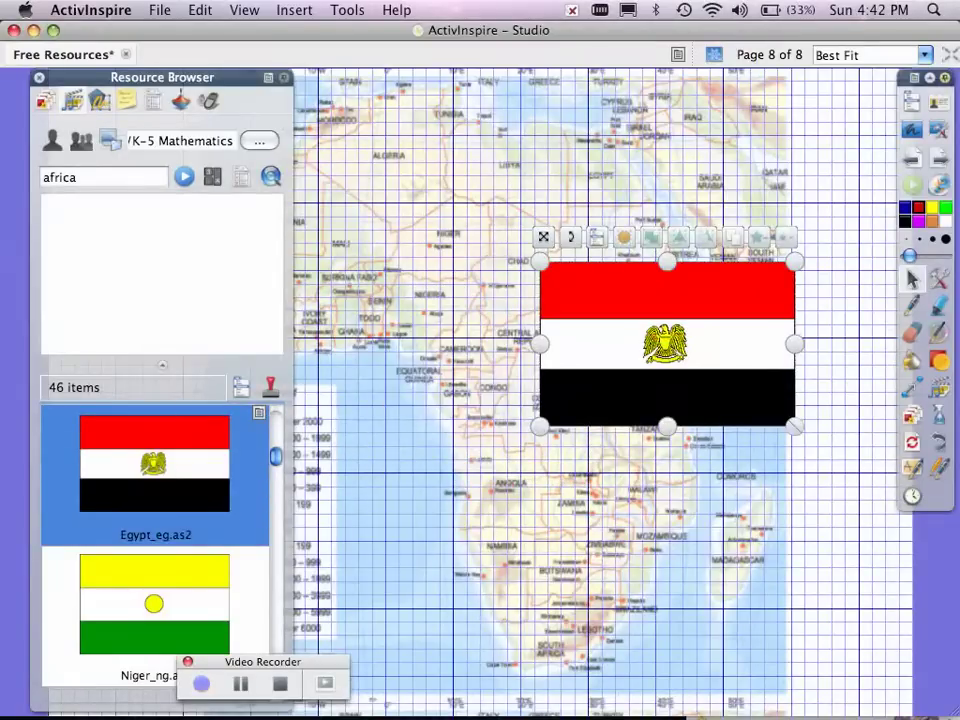
# Find the Nile Valley map among the africa results, place it beside the Egypt flag, and look through further results.
pyautogui.scroll(-5, 155, 540)
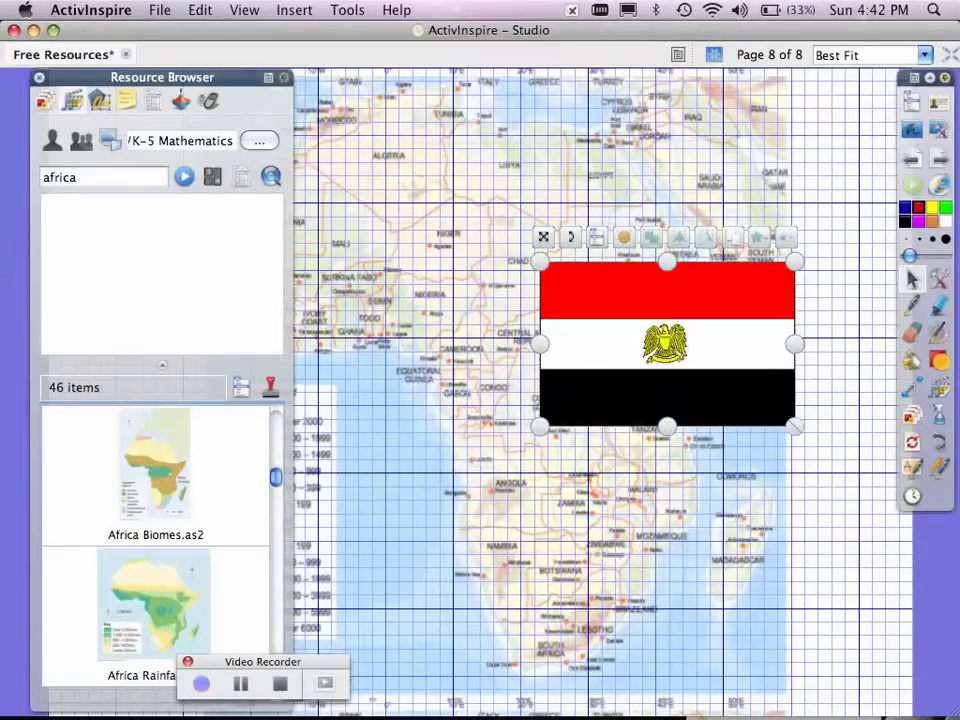
pyautogui.scroll(-5, 155, 540)
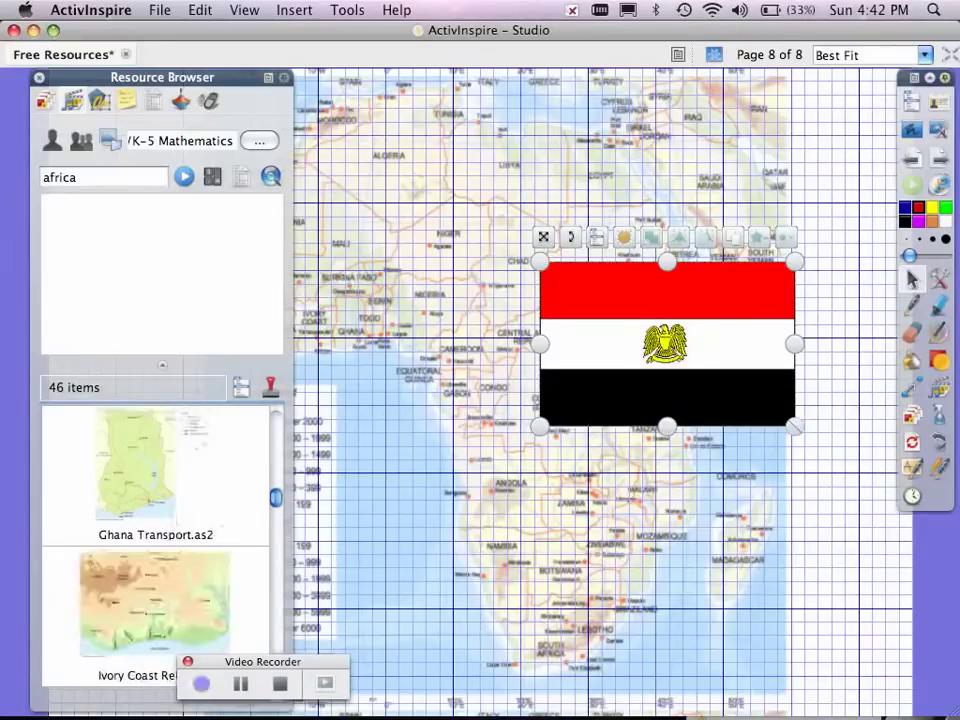
pyautogui.scroll(-3, 155, 540)
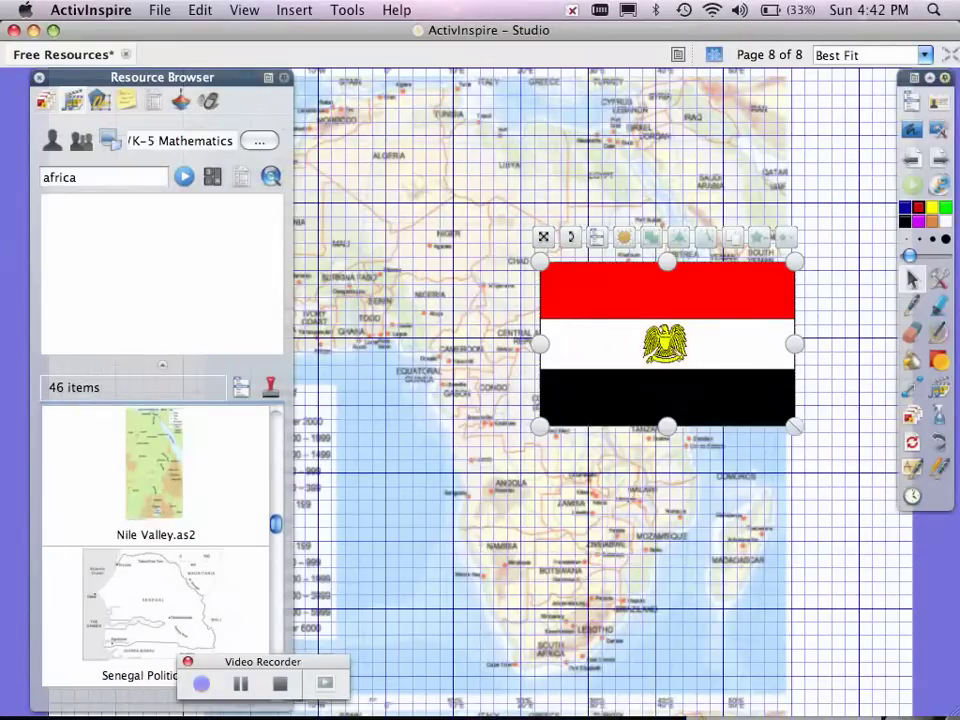
pyautogui.moveTo(150, 510); pyautogui.dragTo(410, 200)
pyautogui.moveTo(457, 428); pyautogui.dragTo(457, 398)
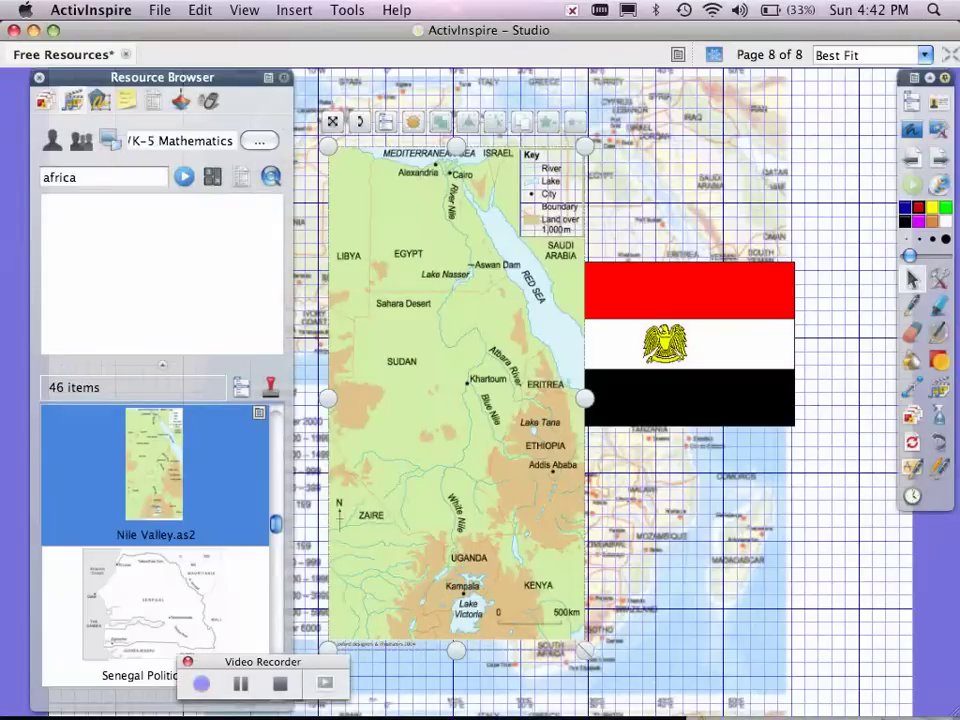
pyautogui.scroll(-10, 155, 540)
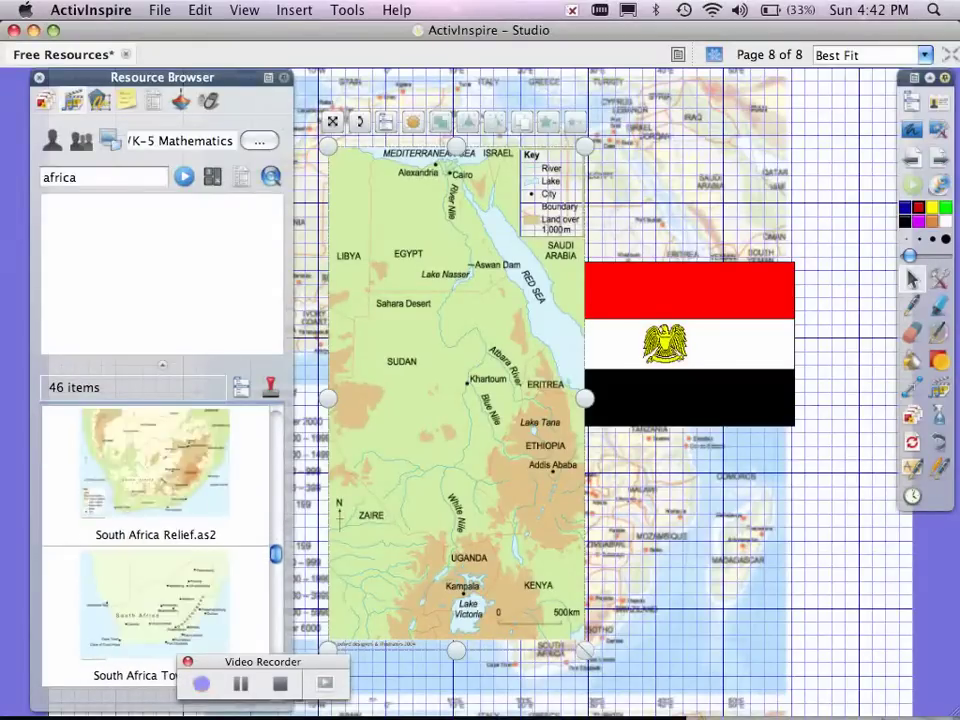
pyautogui.scroll(-4, 151, 512)
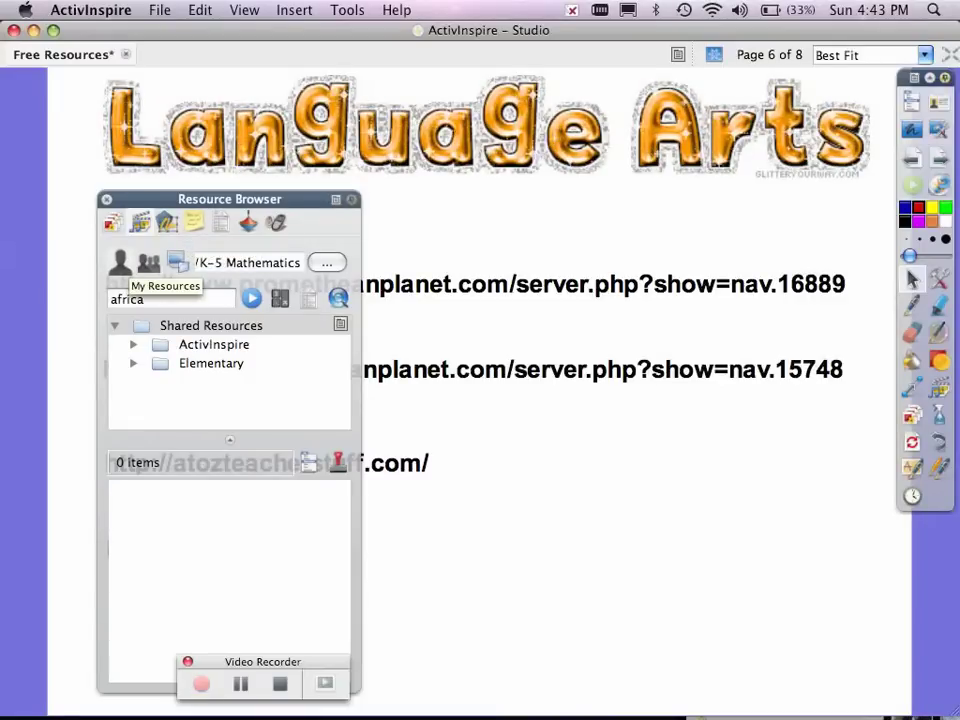
# Switch the Resource Browser to My Resources and open the My Images folder.
pyautogui.click(120, 262)
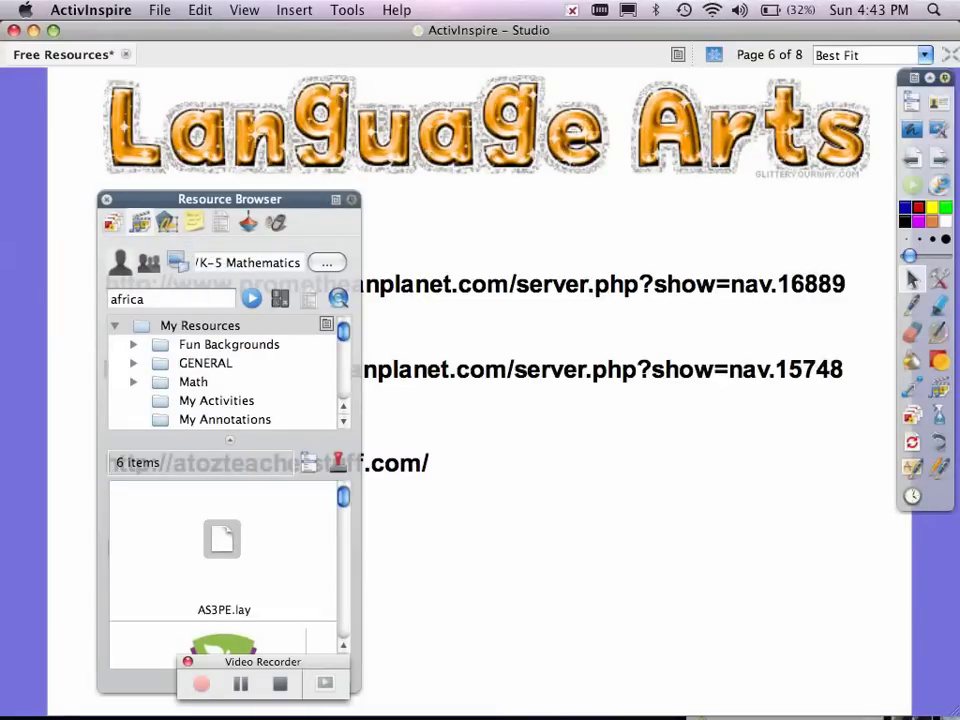
pyautogui.scroll(-5, 228, 372)
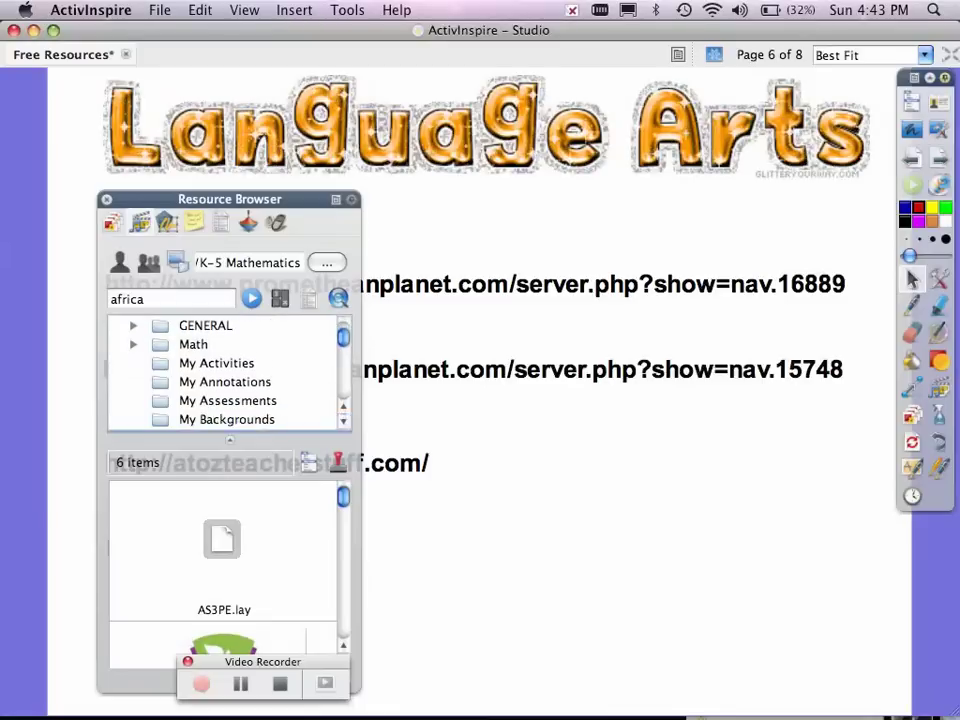
pyautogui.scroll(-1, 228, 372)
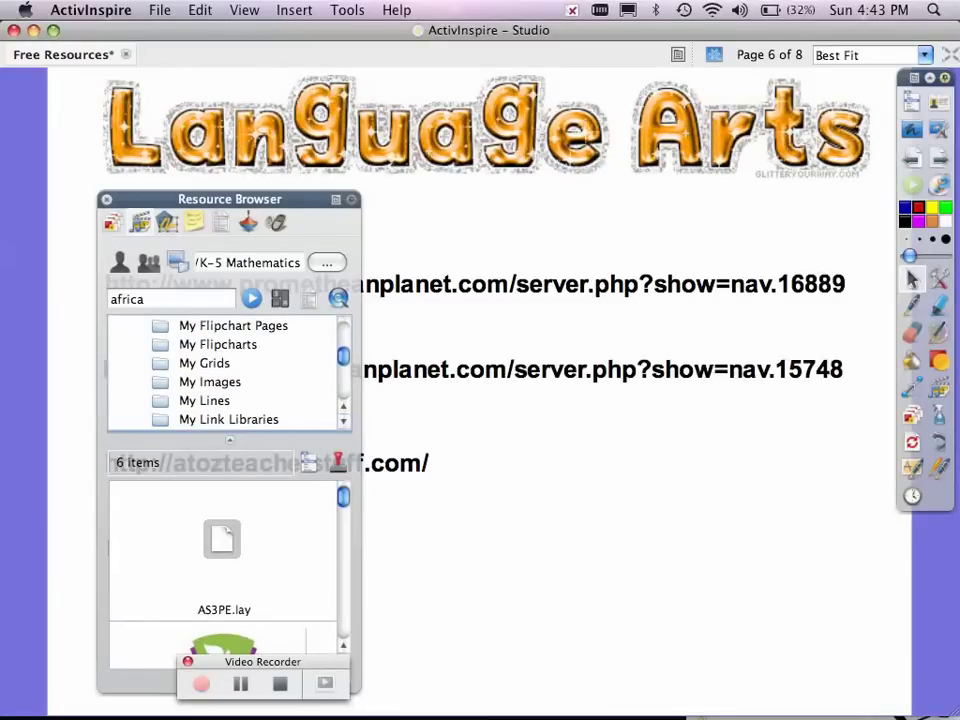
pyautogui.click(210, 381)
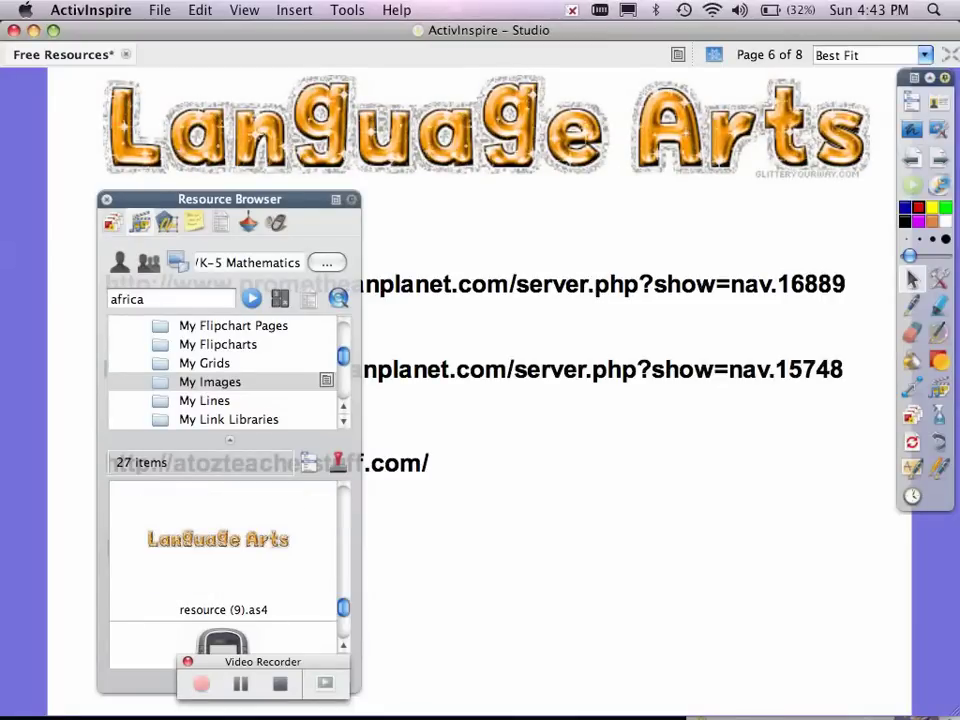
# Rename the resource (9) image in My Images to Language Arts.
pyautogui.click(222, 540)
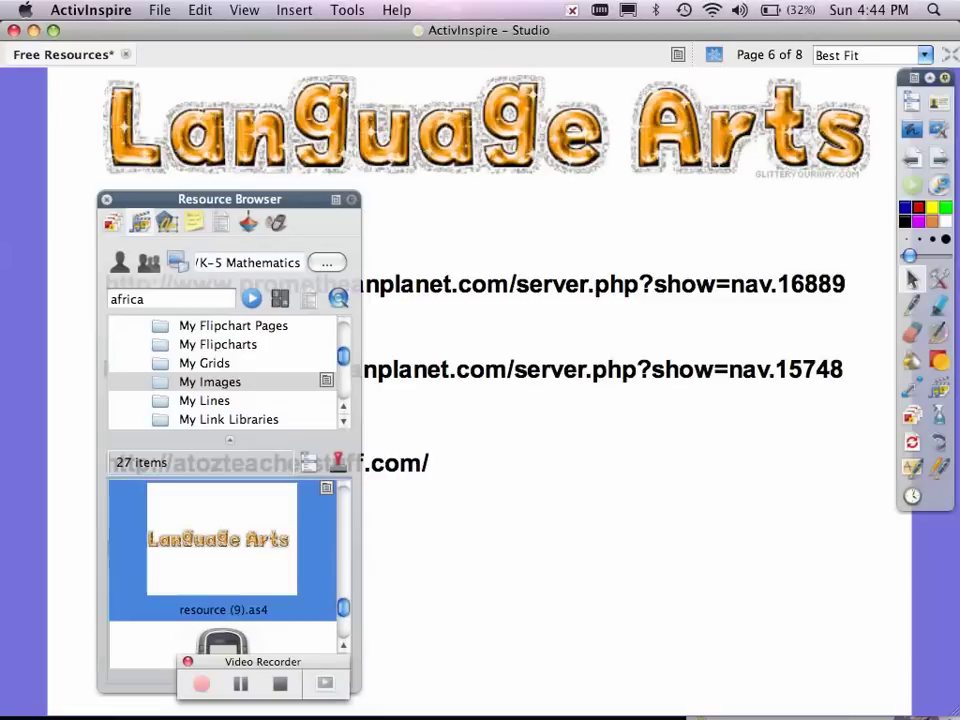
pyautogui.click(327, 488)
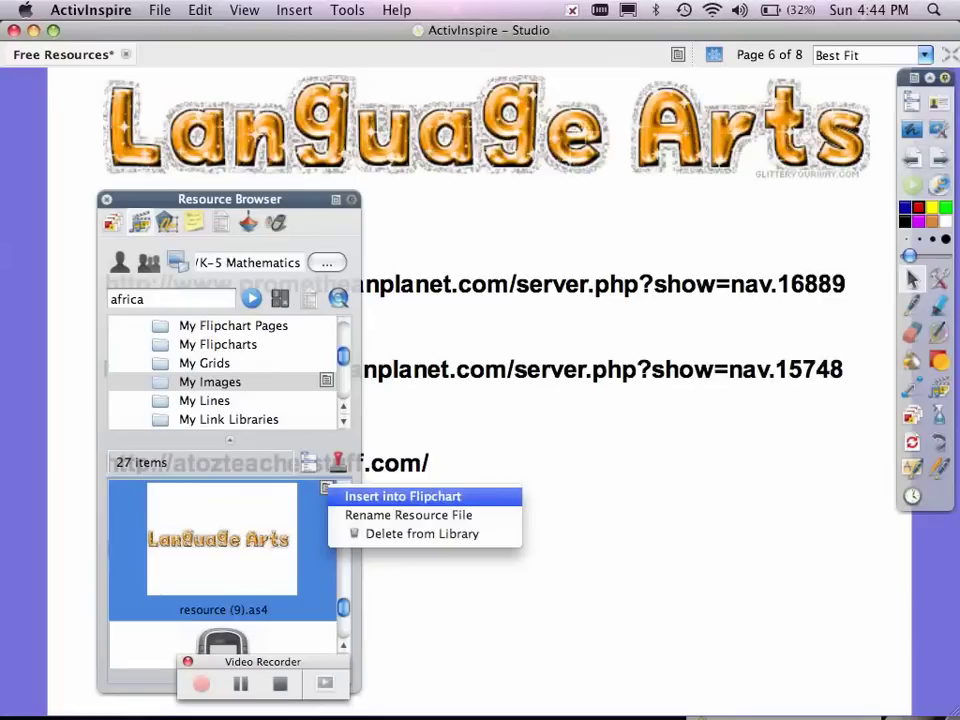
pyautogui.click(408, 515)
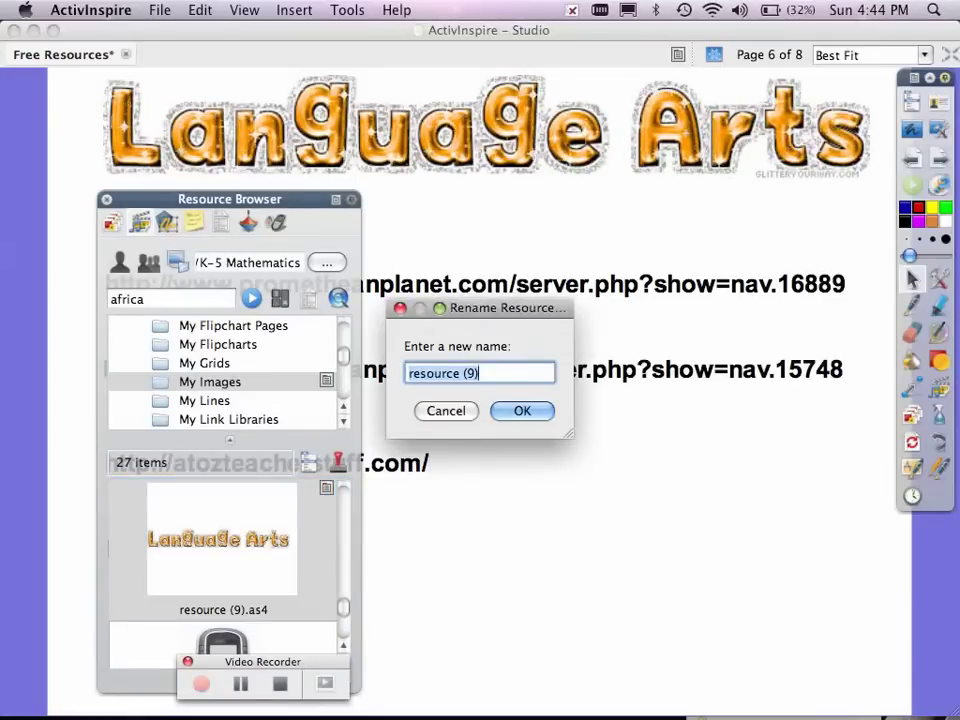
pyautogui.write('Lanu')
pyautogui.press('BackSpace')
pyautogui.write('g')
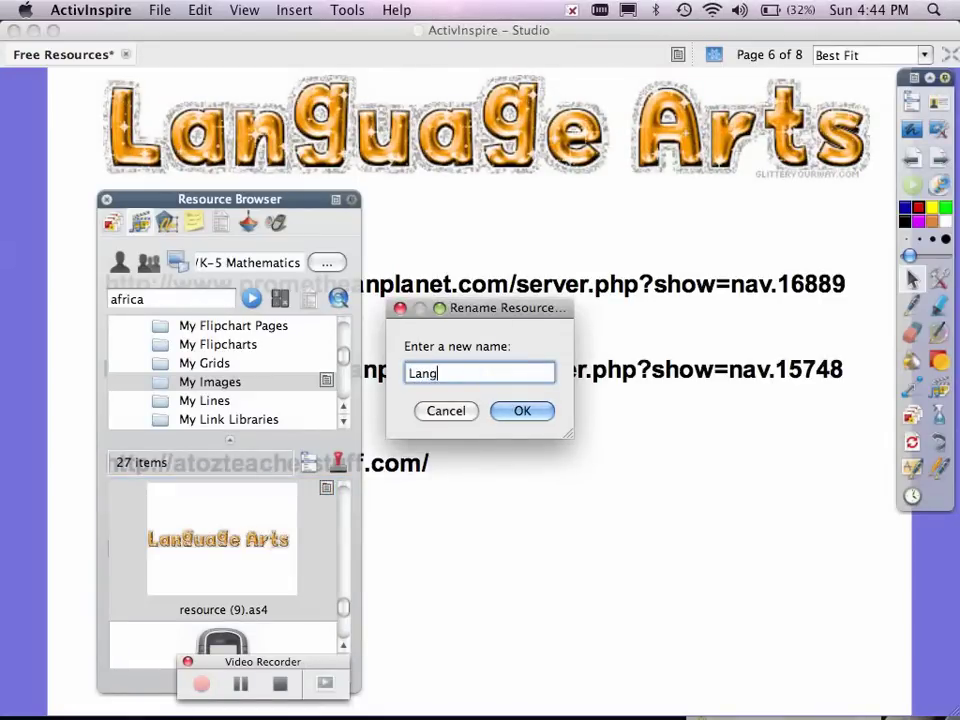
pyautogui.write('auage')
pyautogui.write('rts')
pyautogui.press('Return')
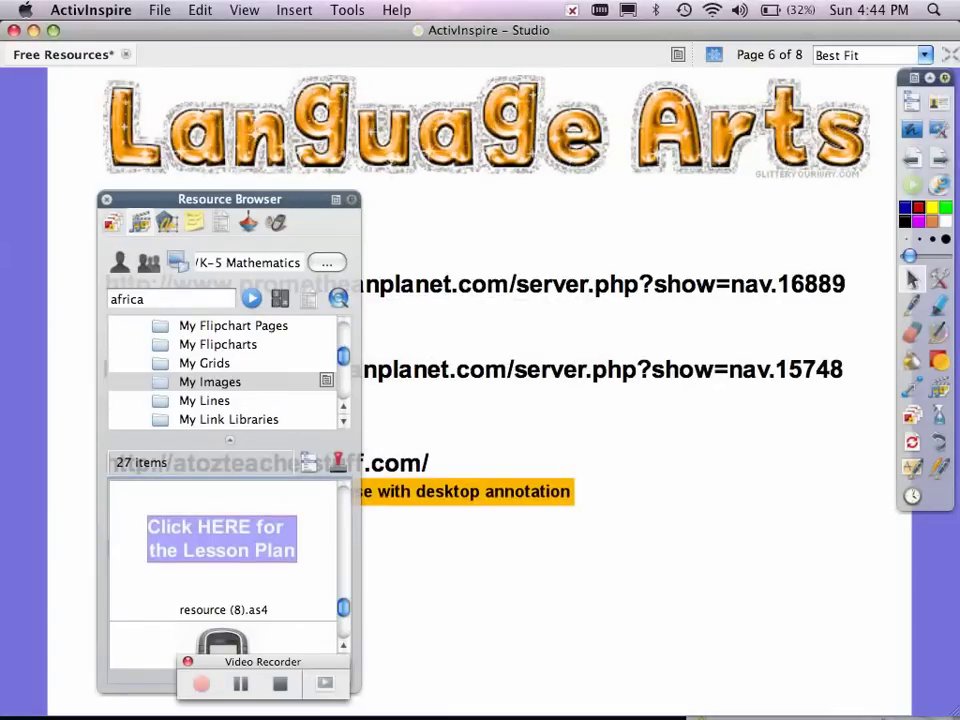
# Look through the saved images, return to the top of My Resources, and compare it with the Shared Resources folders.
pyautogui.scroll(3, 222, 560)
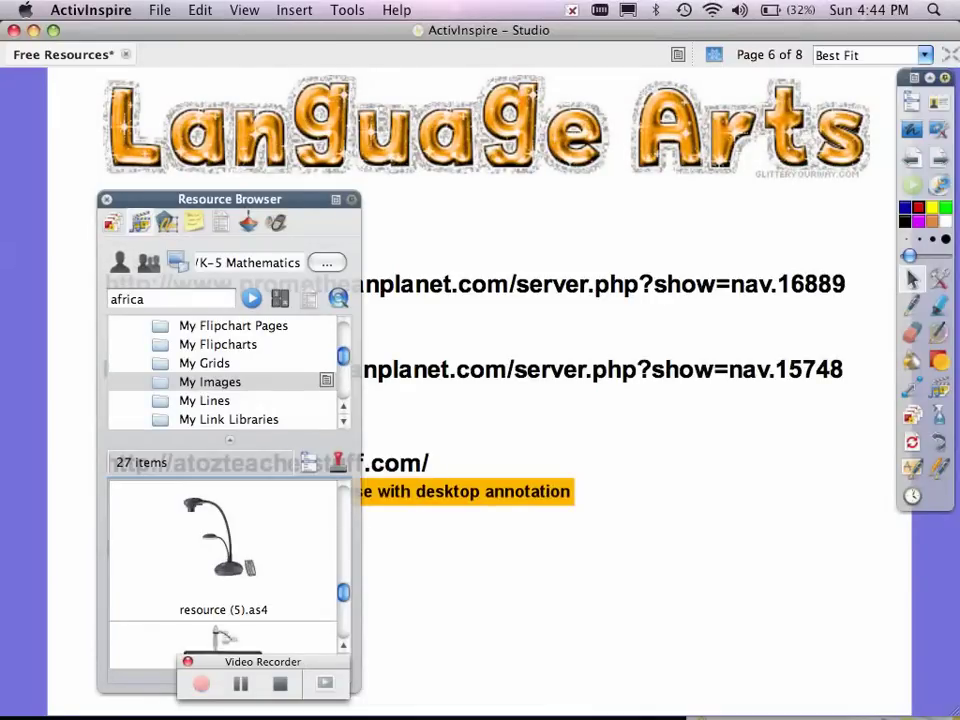
pyautogui.click(120, 263)
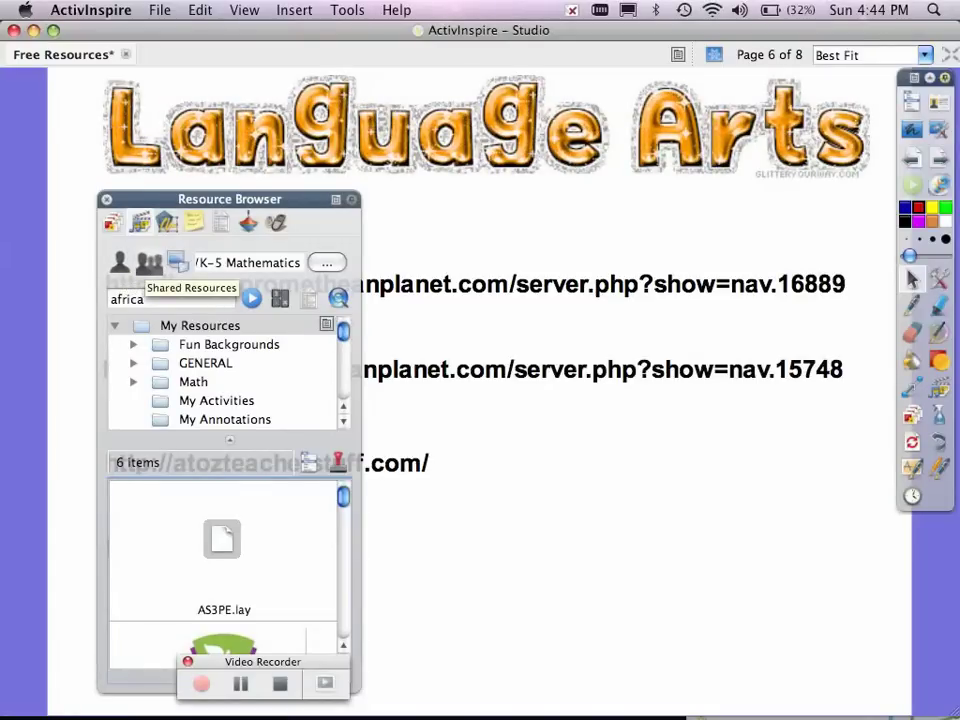
pyautogui.click(176, 262)
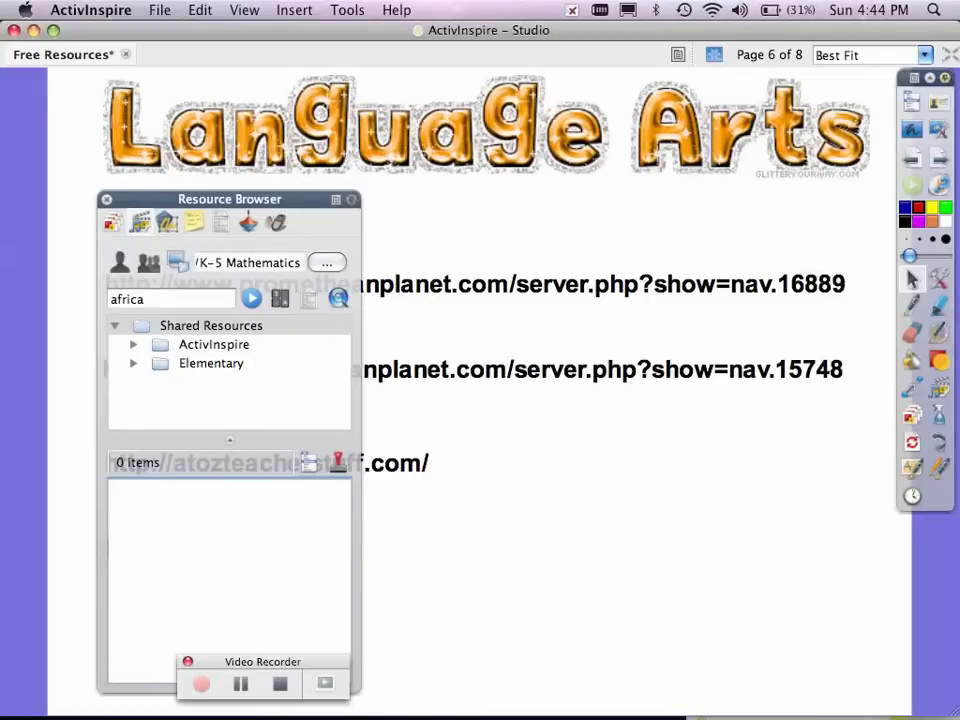
pyautogui.click(120, 262)
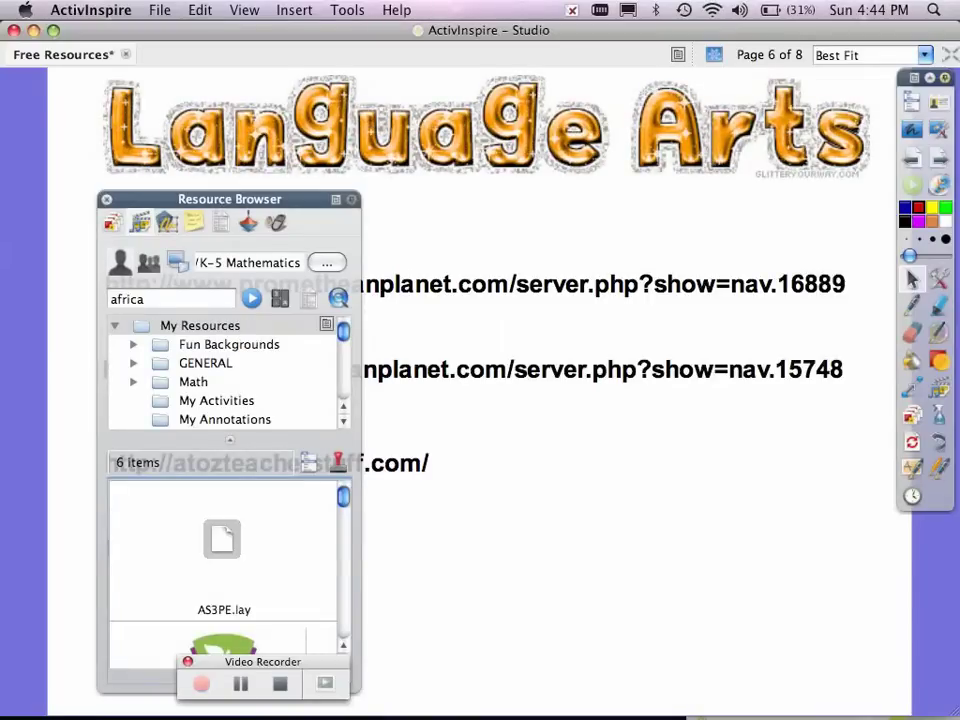